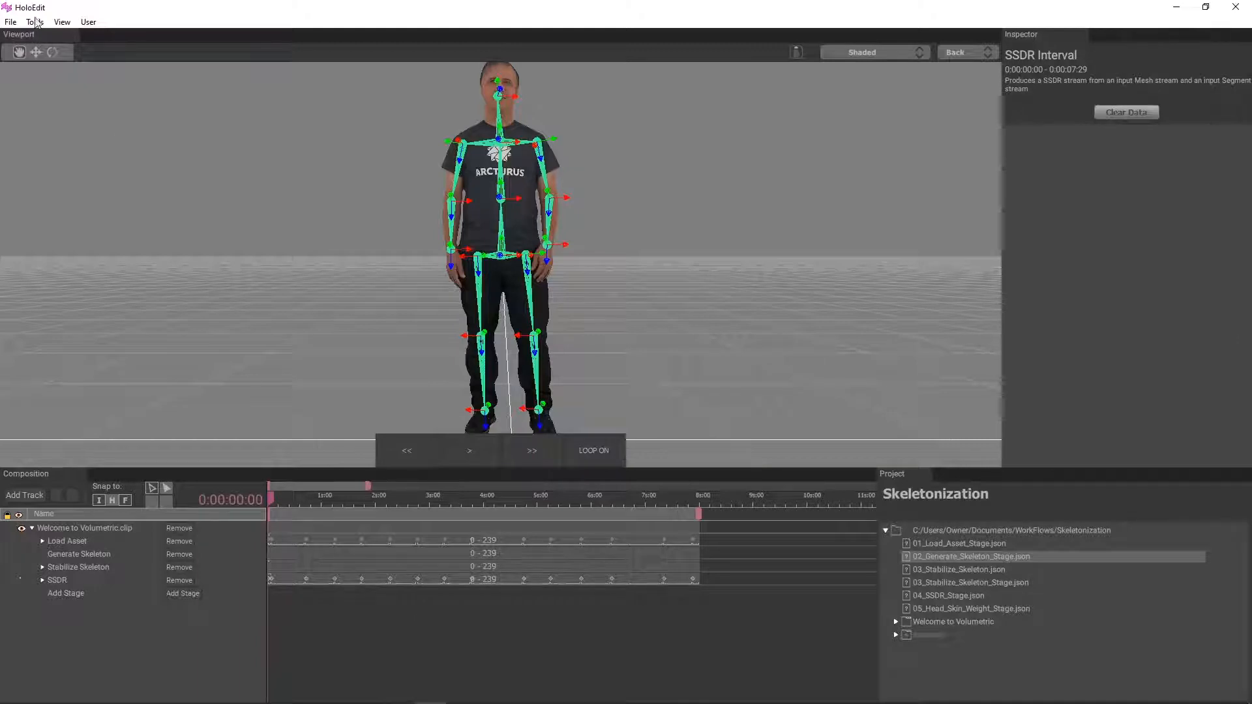
click(10, 21)
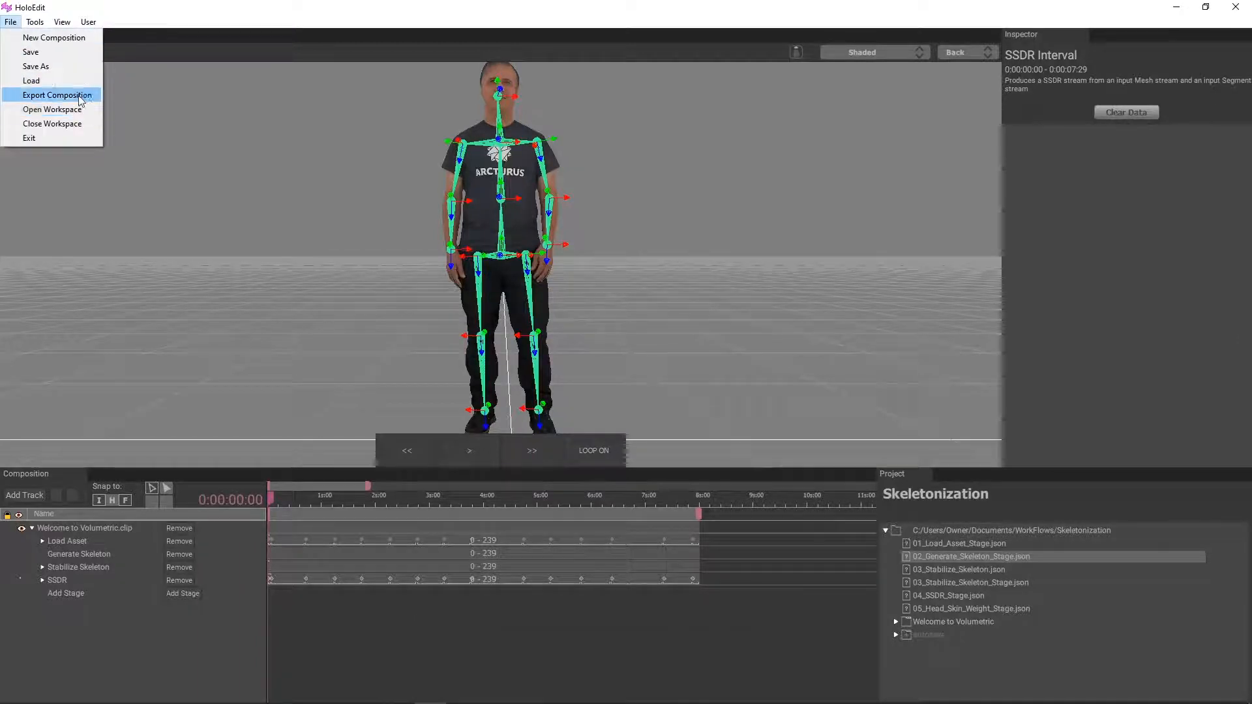
click(71, 95)
click(729, 175)
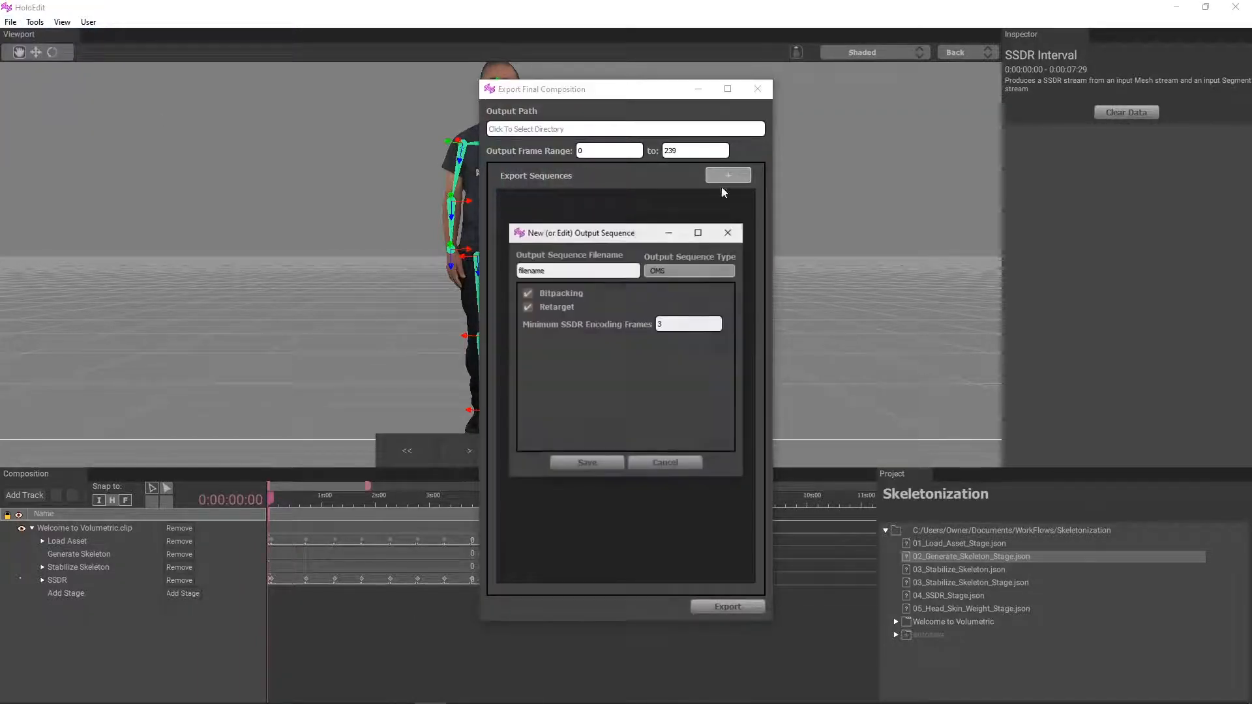
click(648, 270)
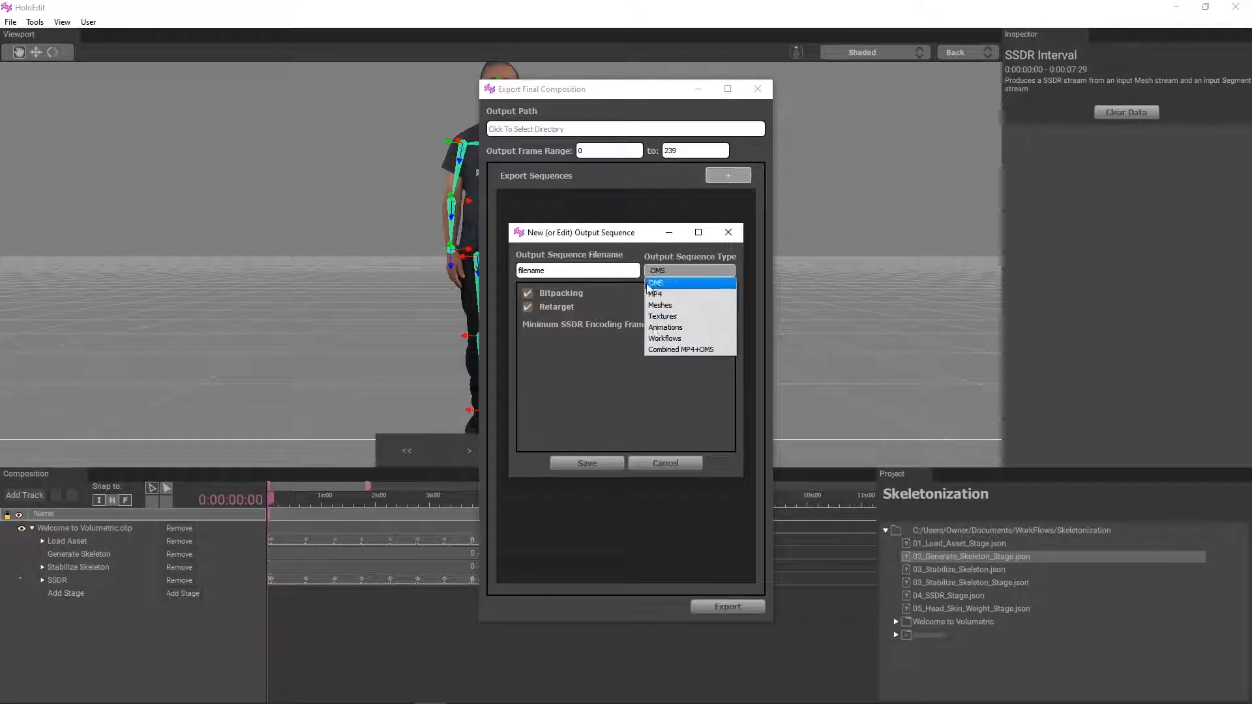
click(675, 339)
click(573, 319)
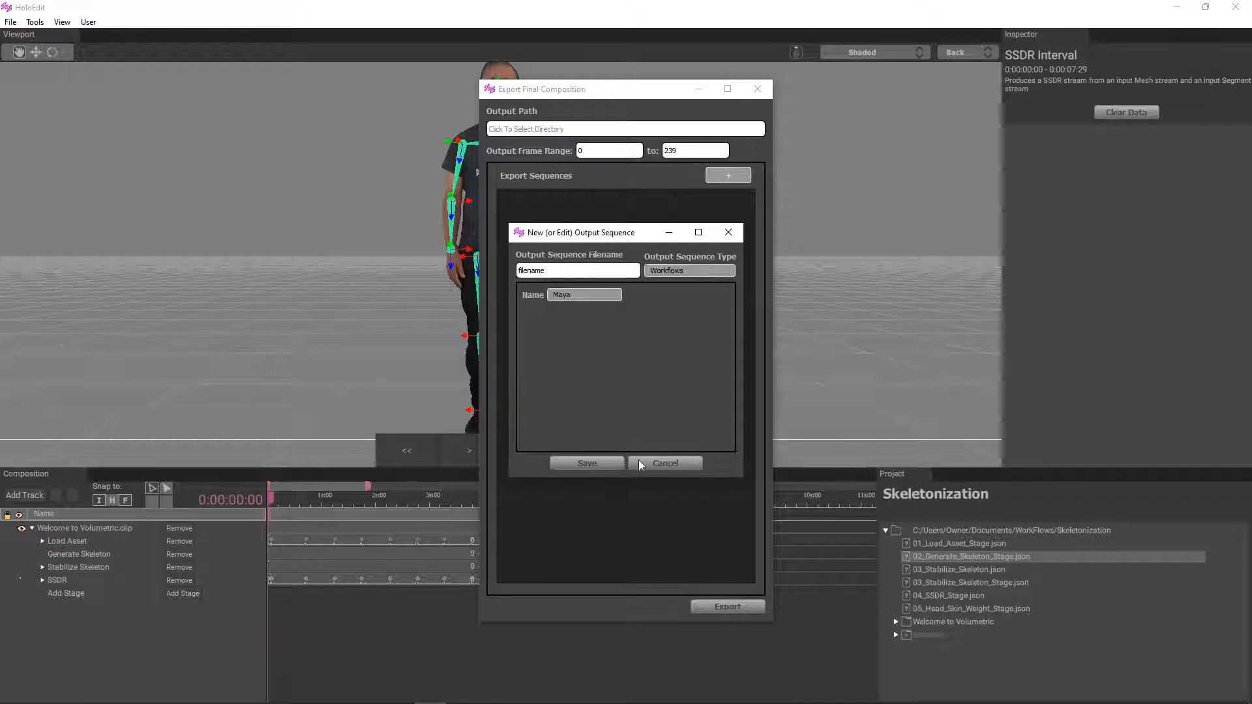
click(655, 463)
click(758, 89)
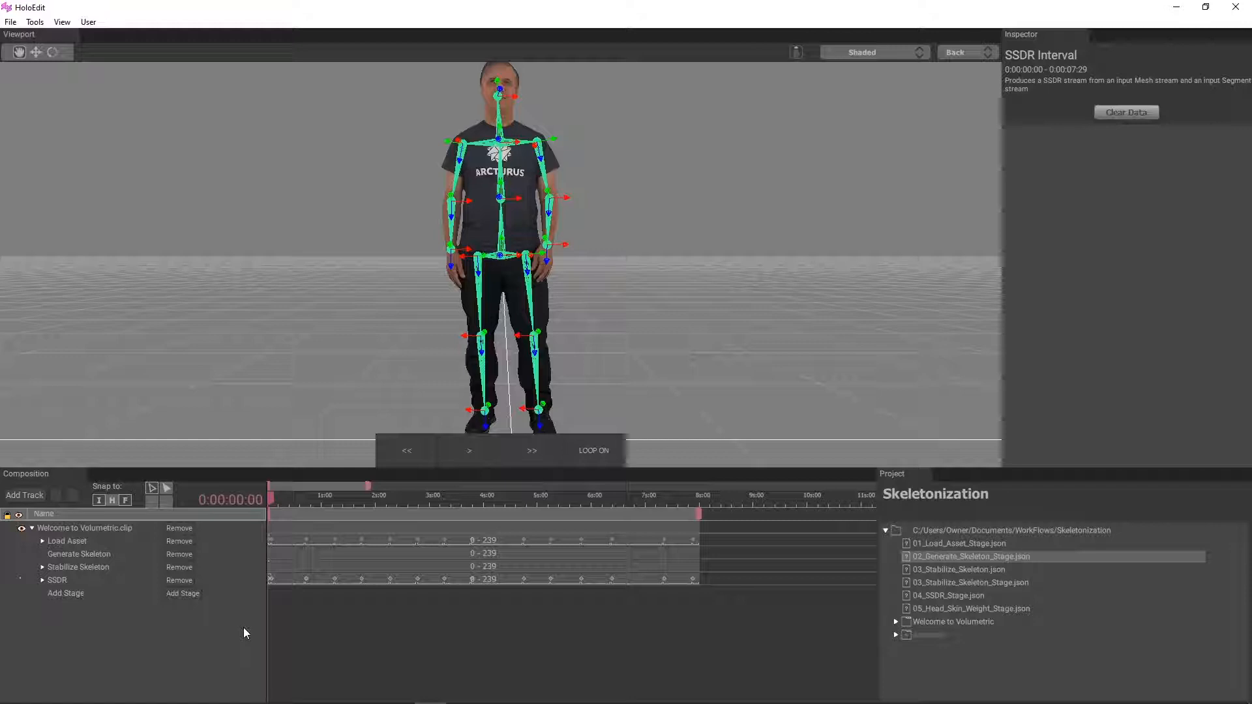
Step: Add a Generate Skin Weights for Head Retargeting stage to the clip and propagate the intervals to it
click(196, 592)
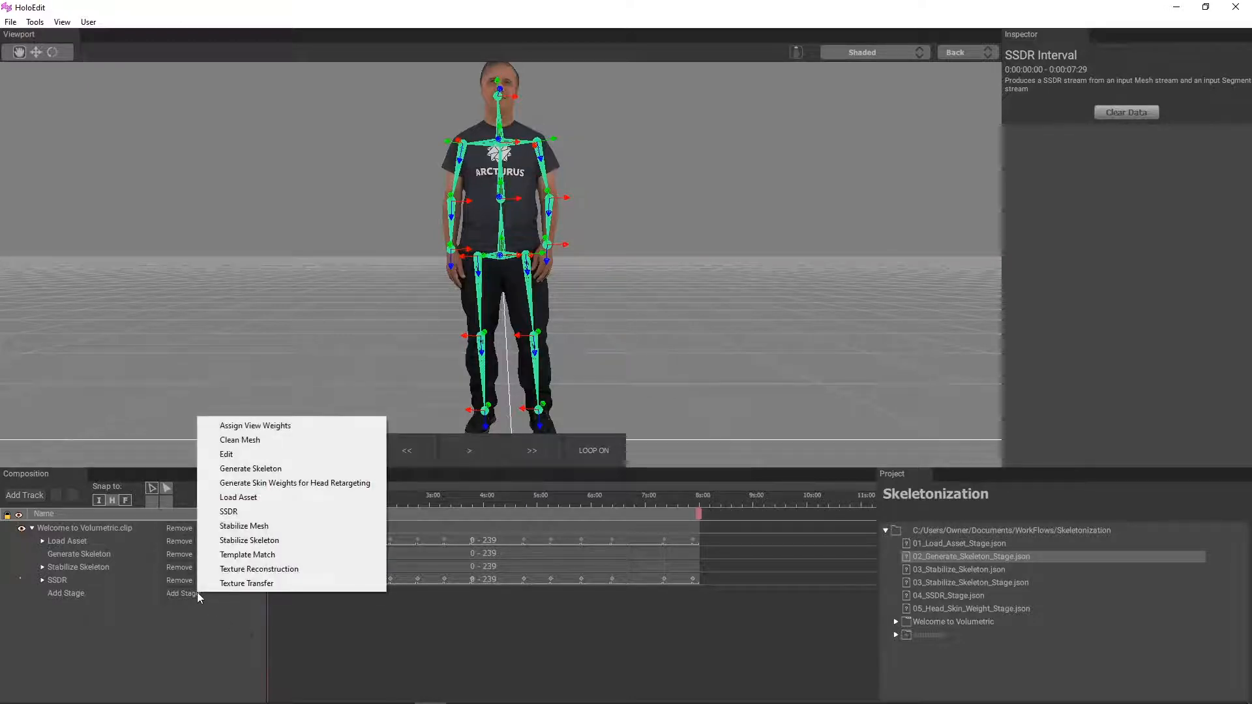
click(344, 483)
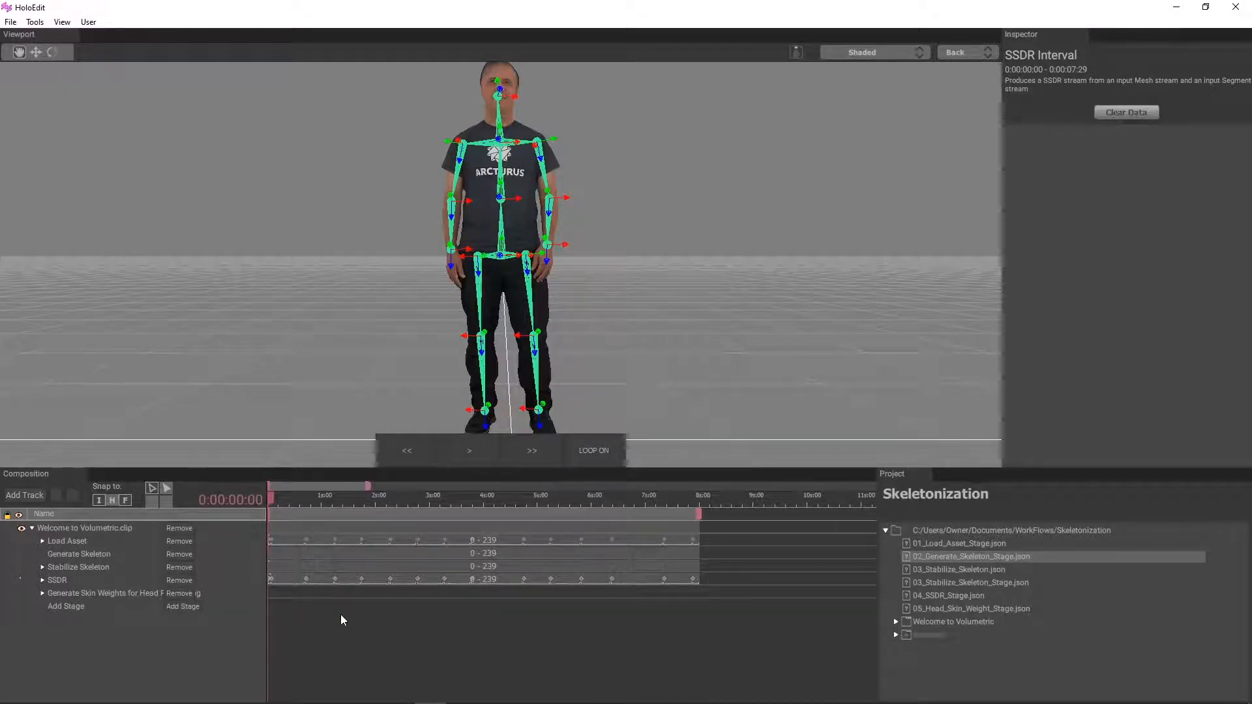
right_click(713, 579)
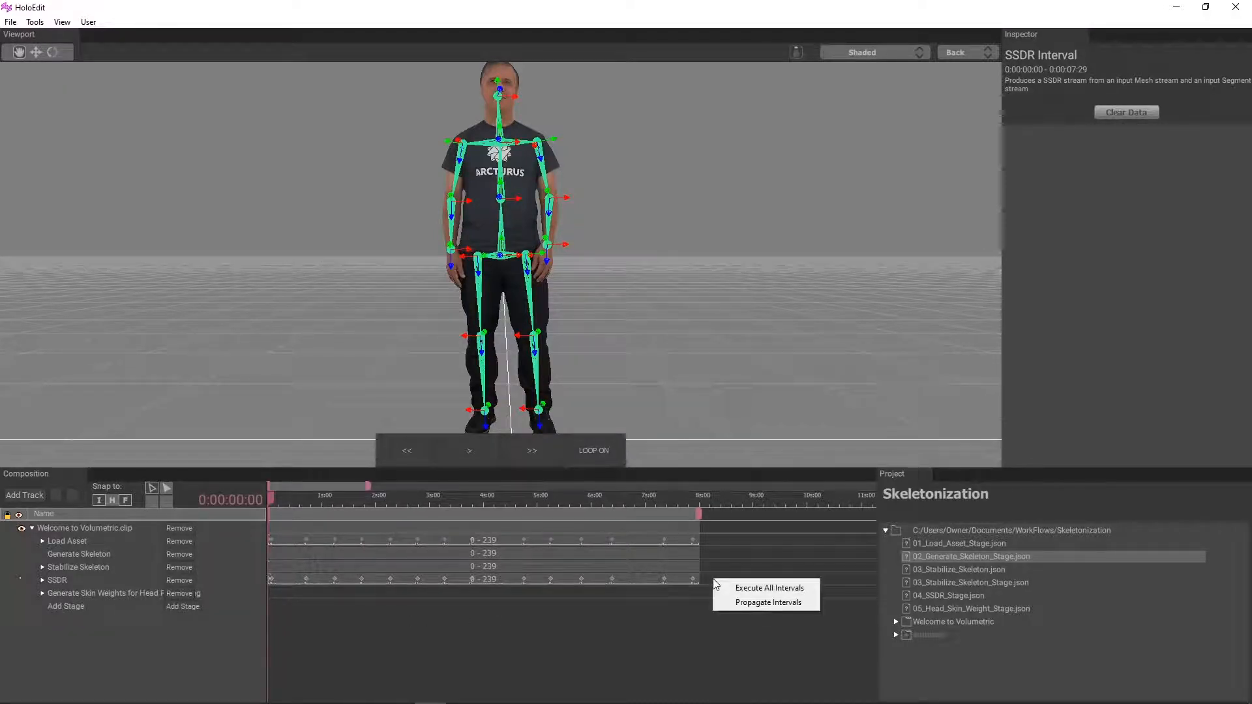
click(725, 603)
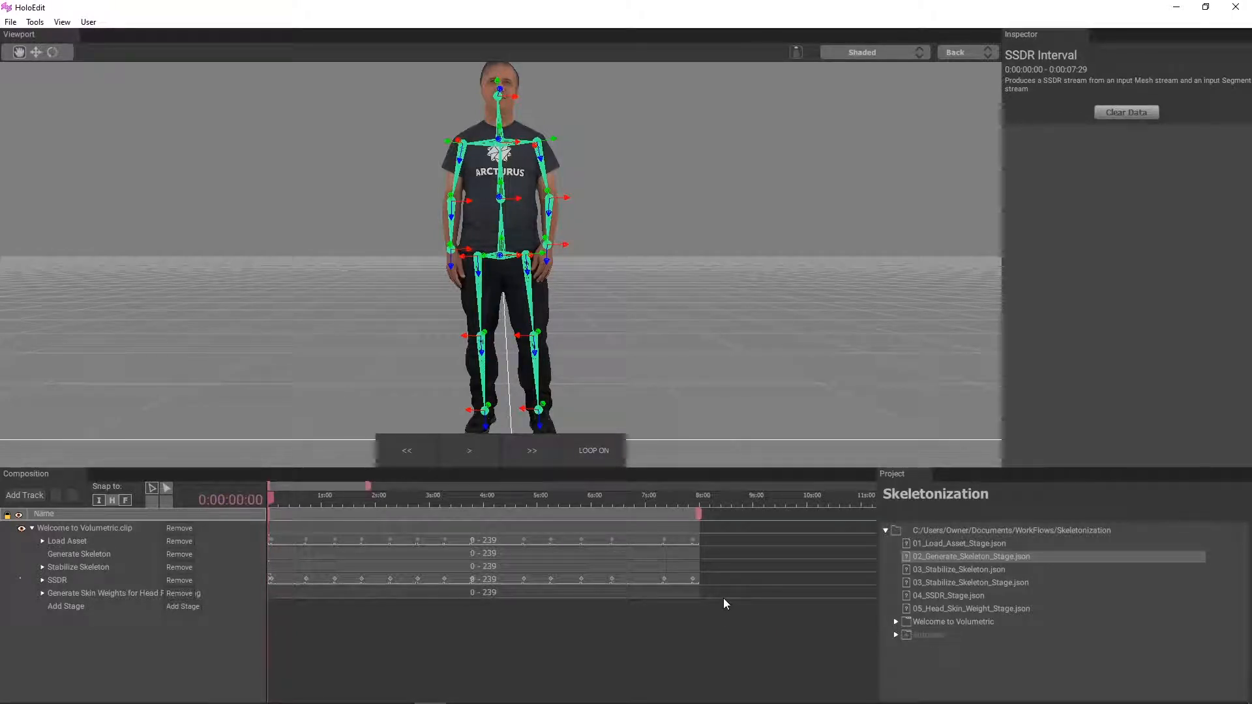
Step: Execute the Generate Skin Weights for Head Retargeting interval across the whole clip
click(42, 592)
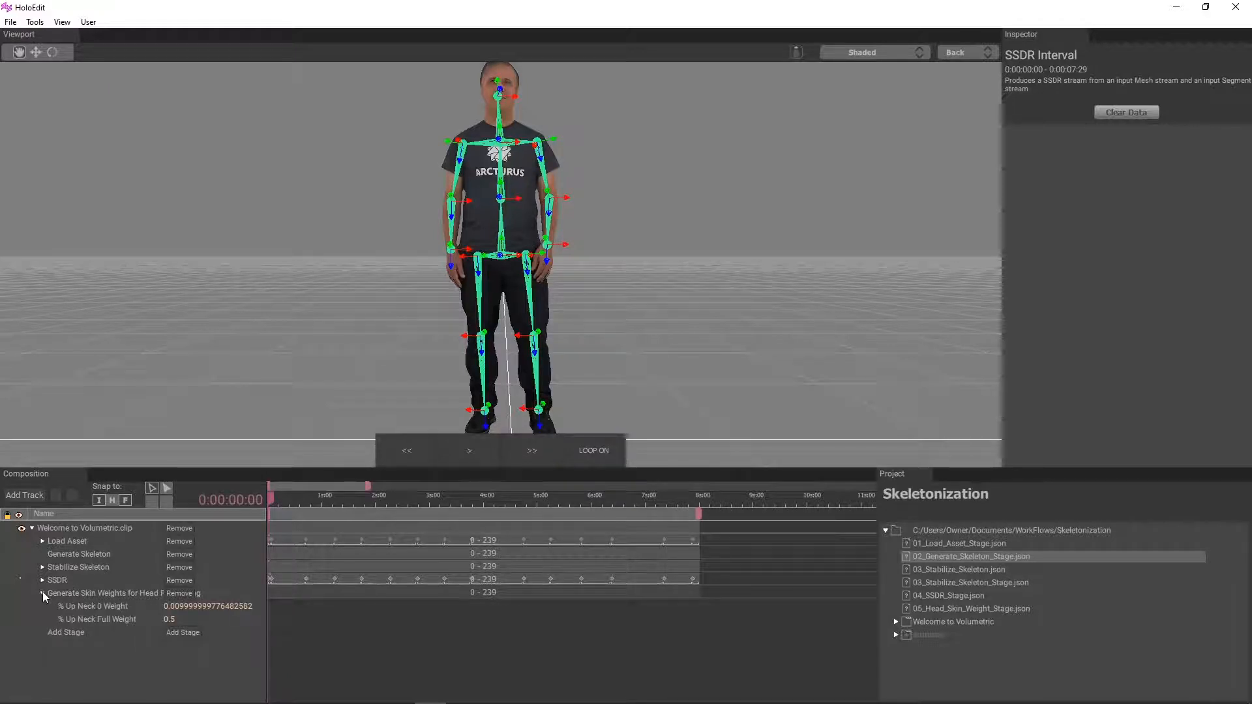
click(41, 593)
click(405, 593)
right_click(406, 593)
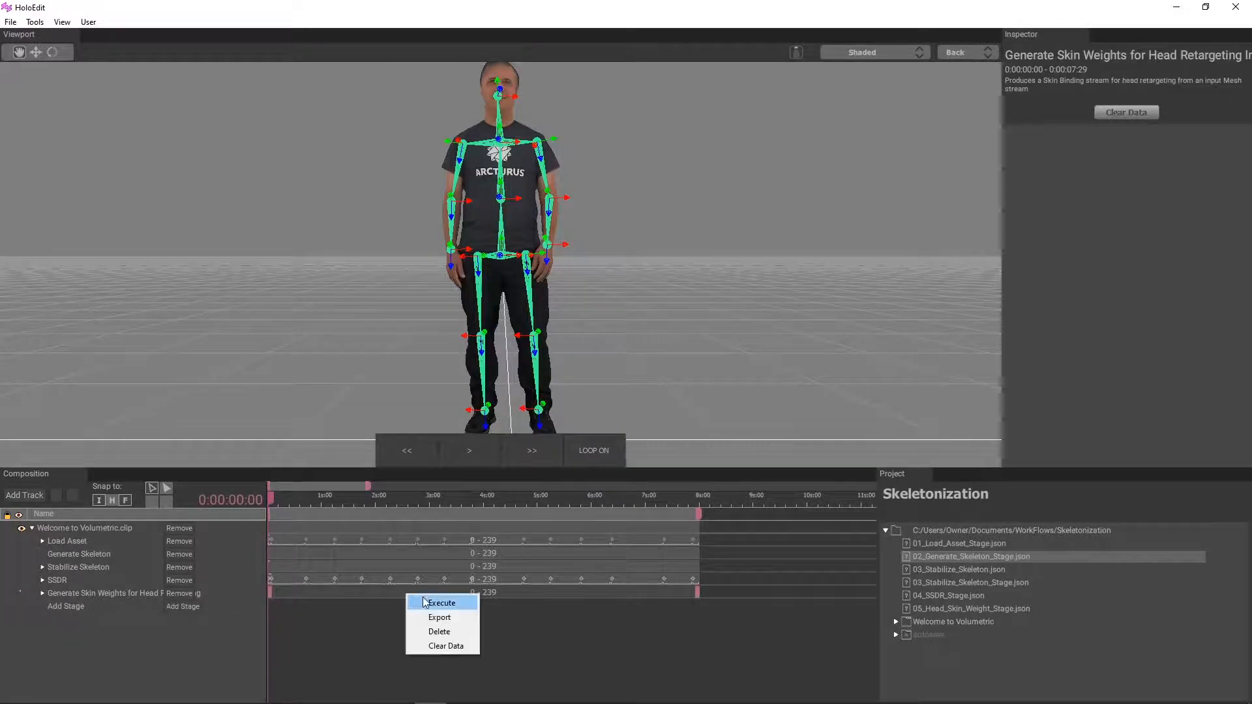
click(423, 596)
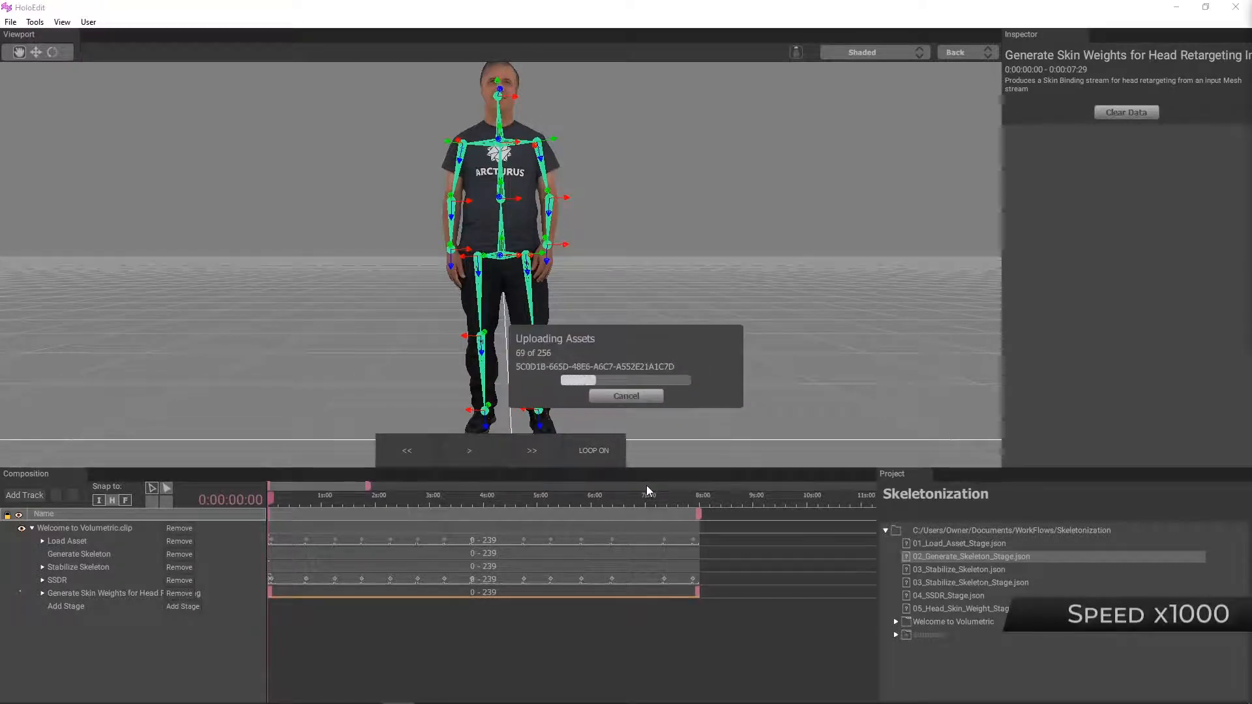
click(627, 396)
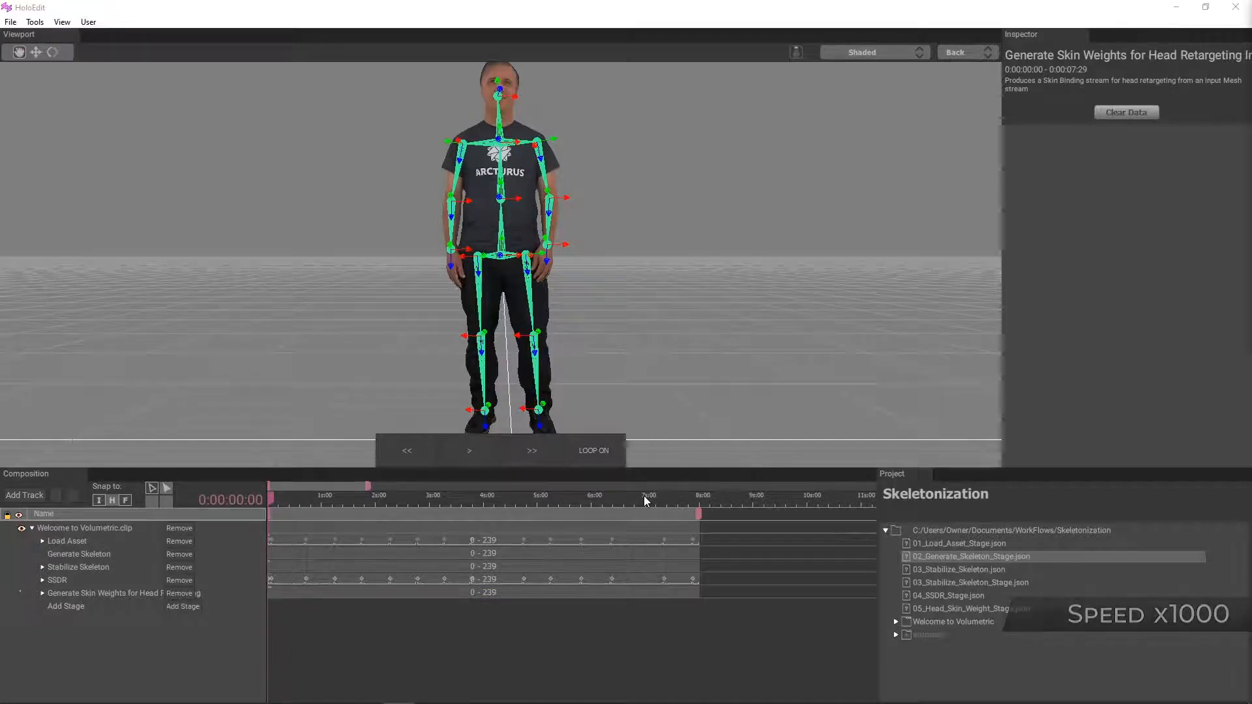
Step: Select the head retargeting stage and switch the viewport to the Skin Binding tool view
click(146, 592)
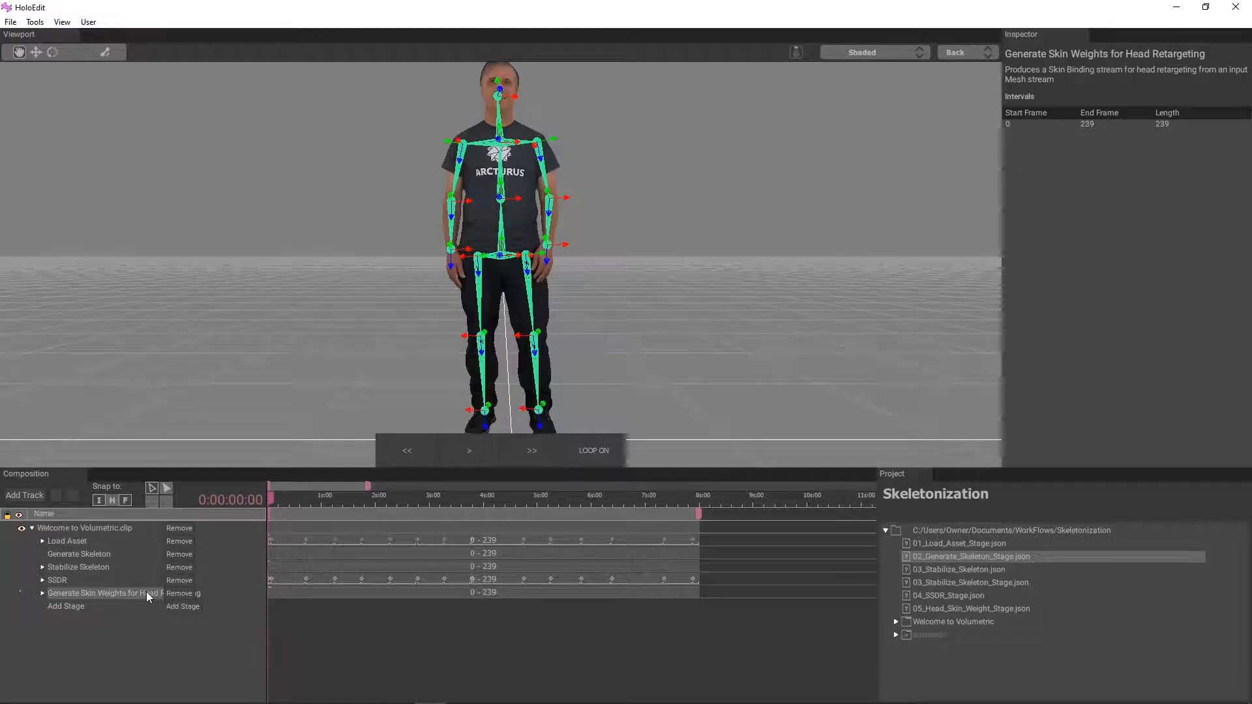
click(104, 52)
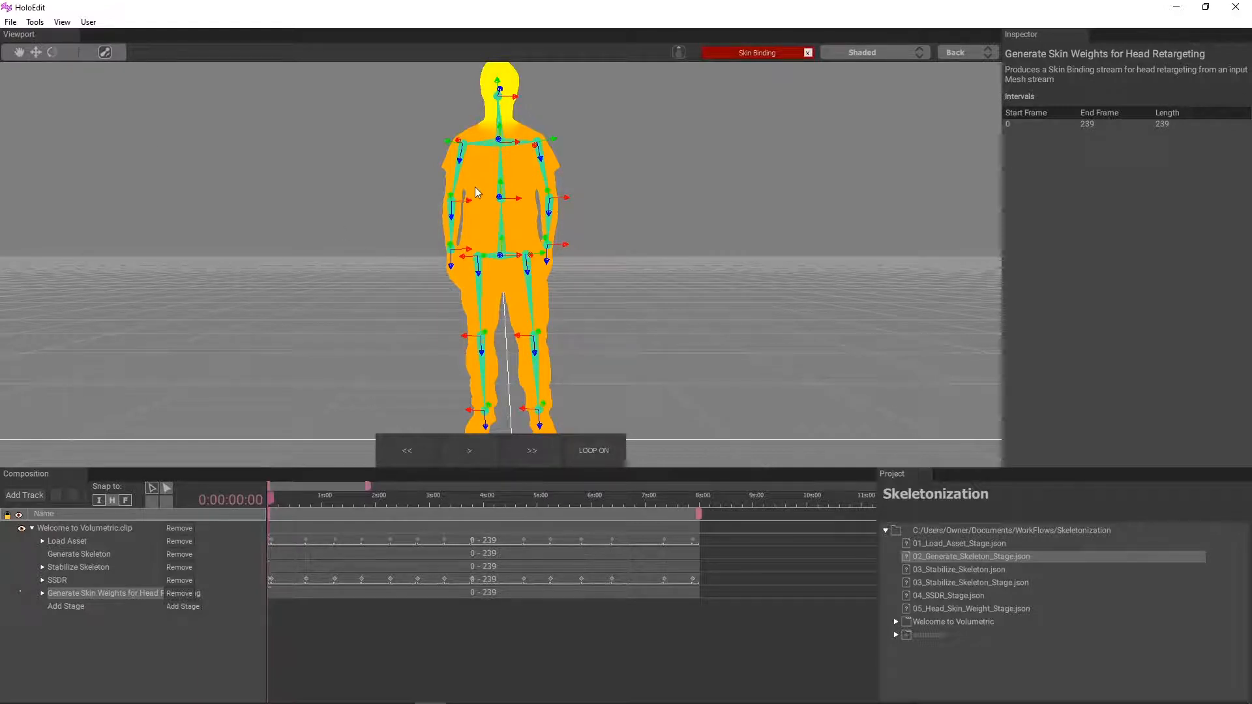
scroll(449, 189, down, 2)
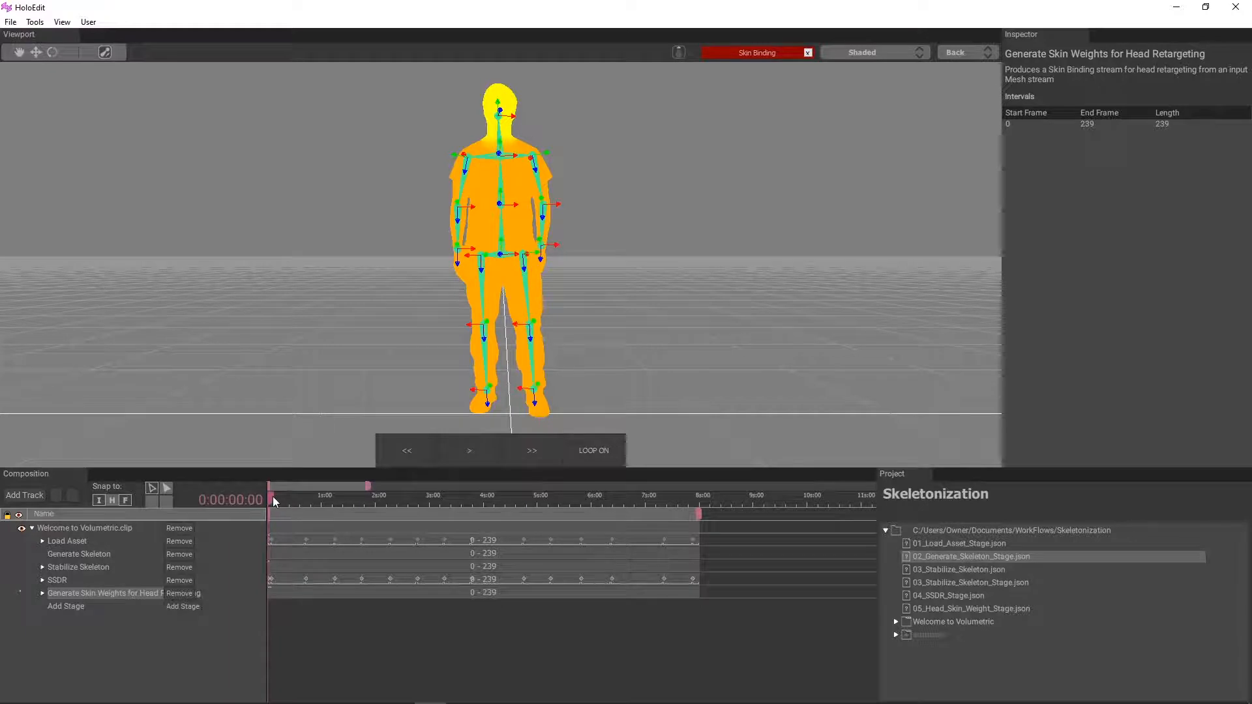
mouse_move(273, 495)
mouse_down()
mouse_move(691, 497)
mouse_move(264, 503)
mouse_up()
scroll(363, 228, up, 5)
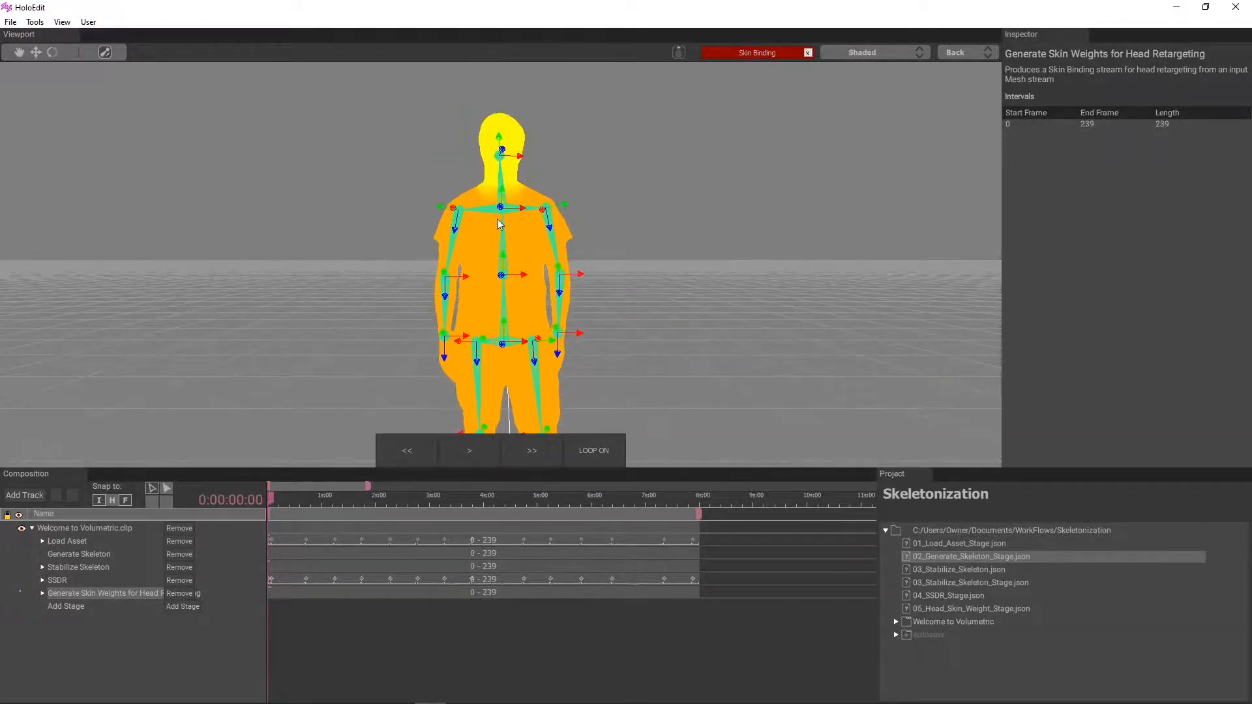
Step: Inspect the skin weights of individual joints such as the neck, shoulders, arms and head
click(501, 213)
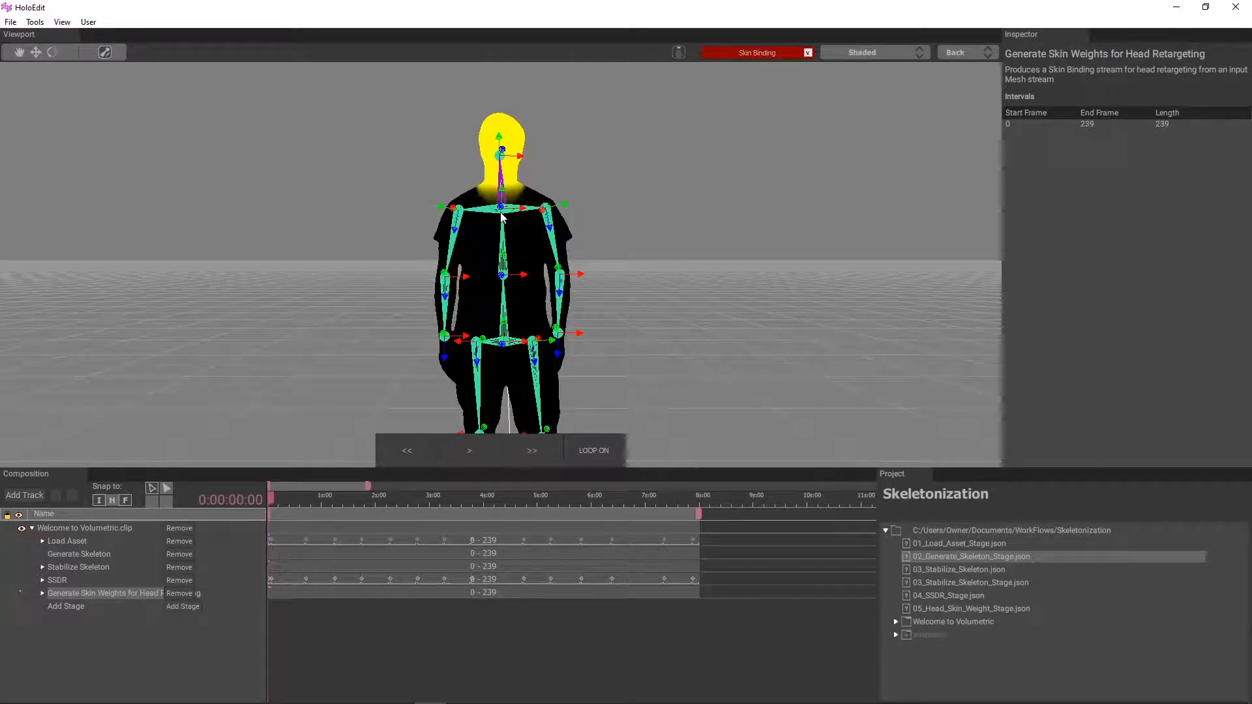
click(543, 209)
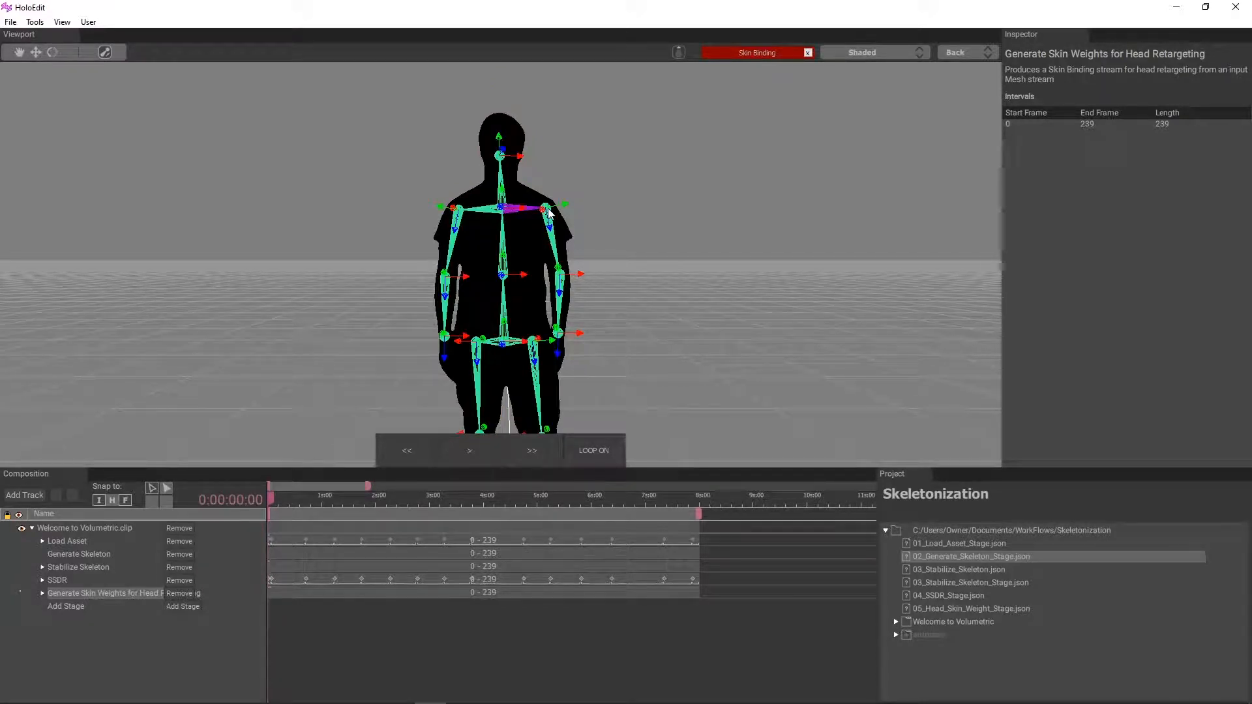
click(458, 210)
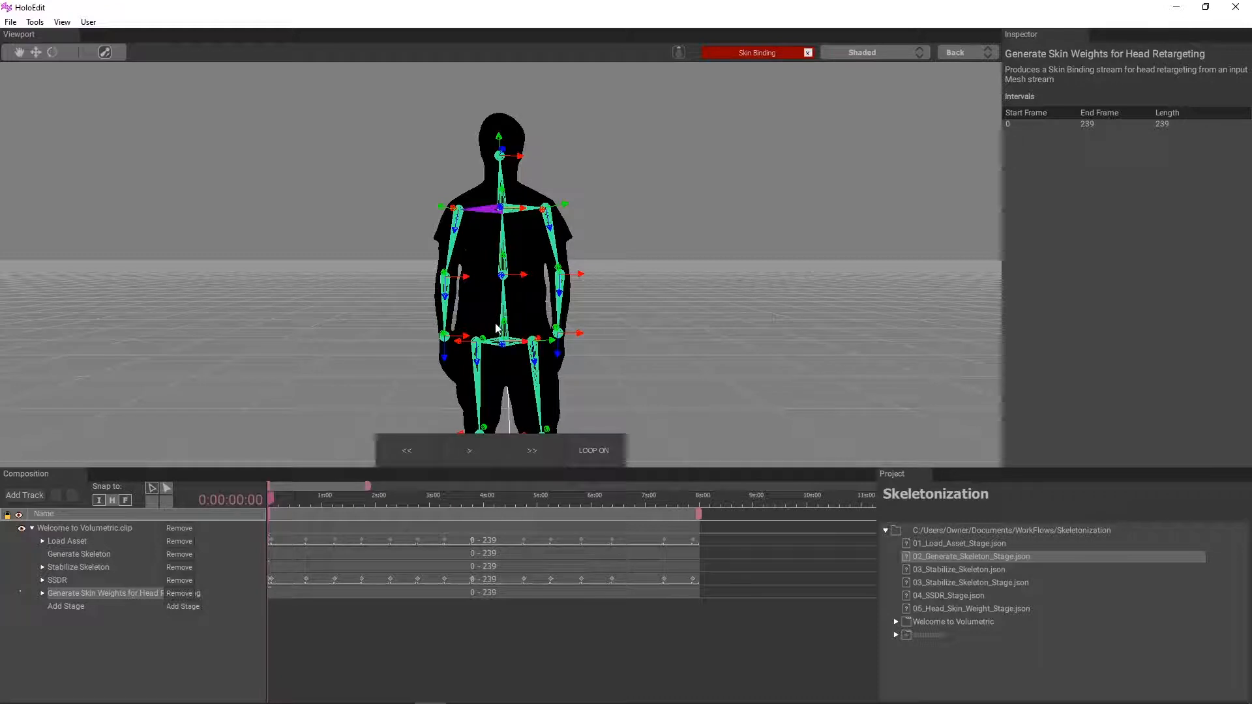
click(562, 279)
click(443, 282)
click(502, 158)
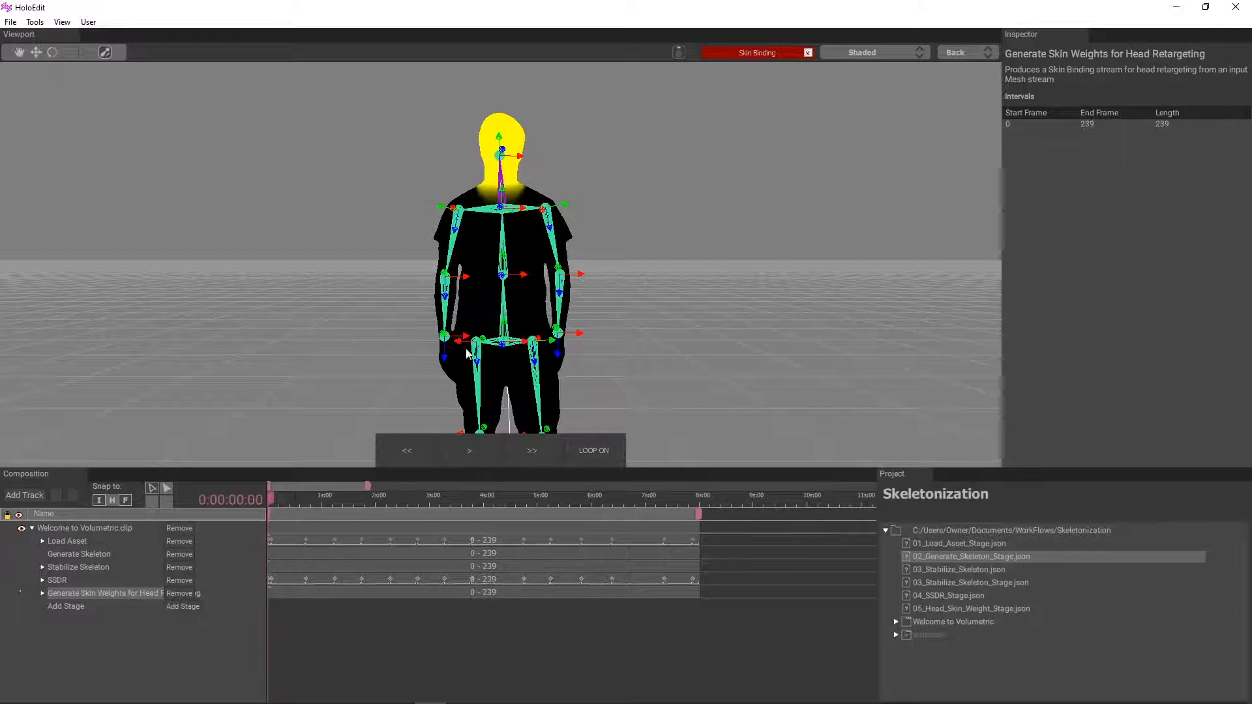
Step: Play back the clip to review the head skin binding across frames
click(472, 451)
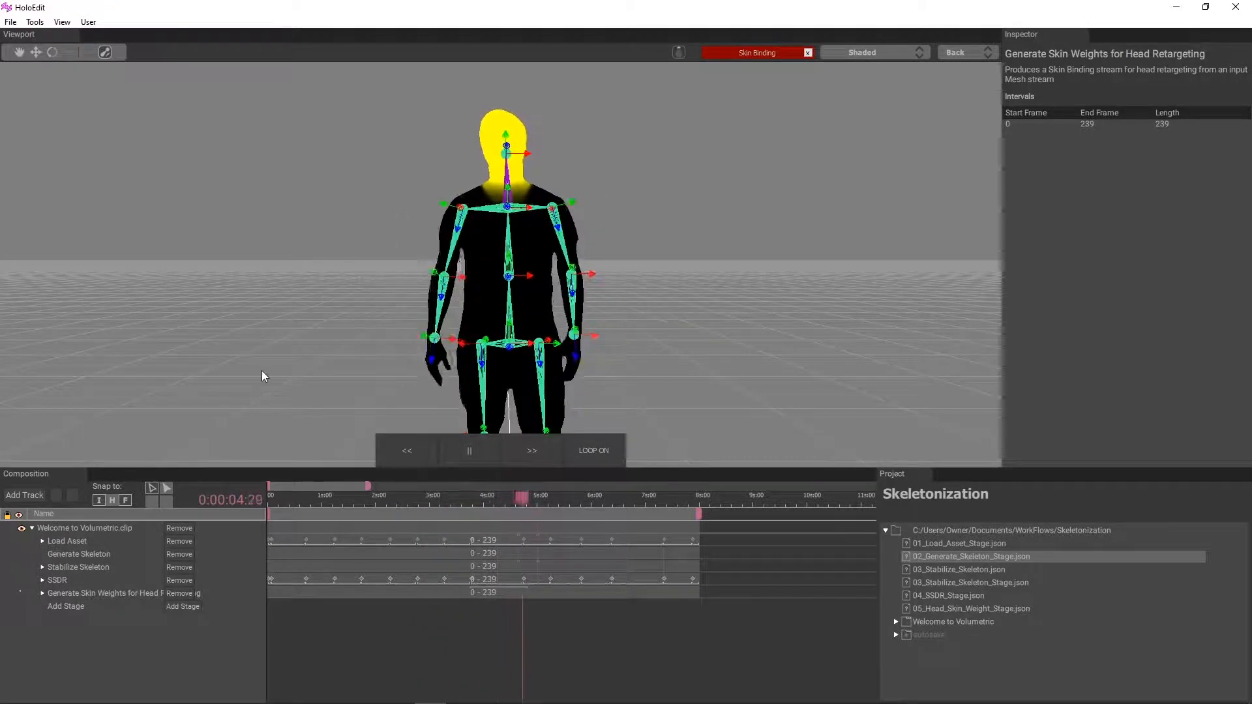
middle_drag(265, 362, 288, 350)
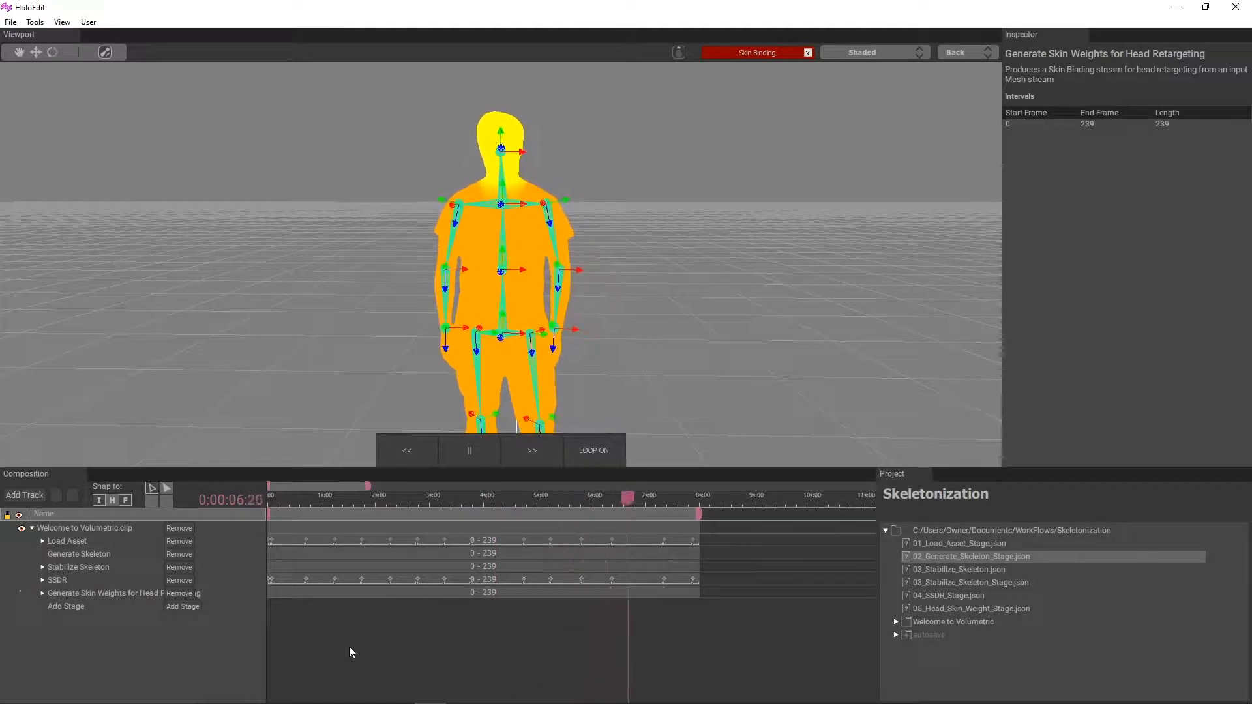
click(469, 450)
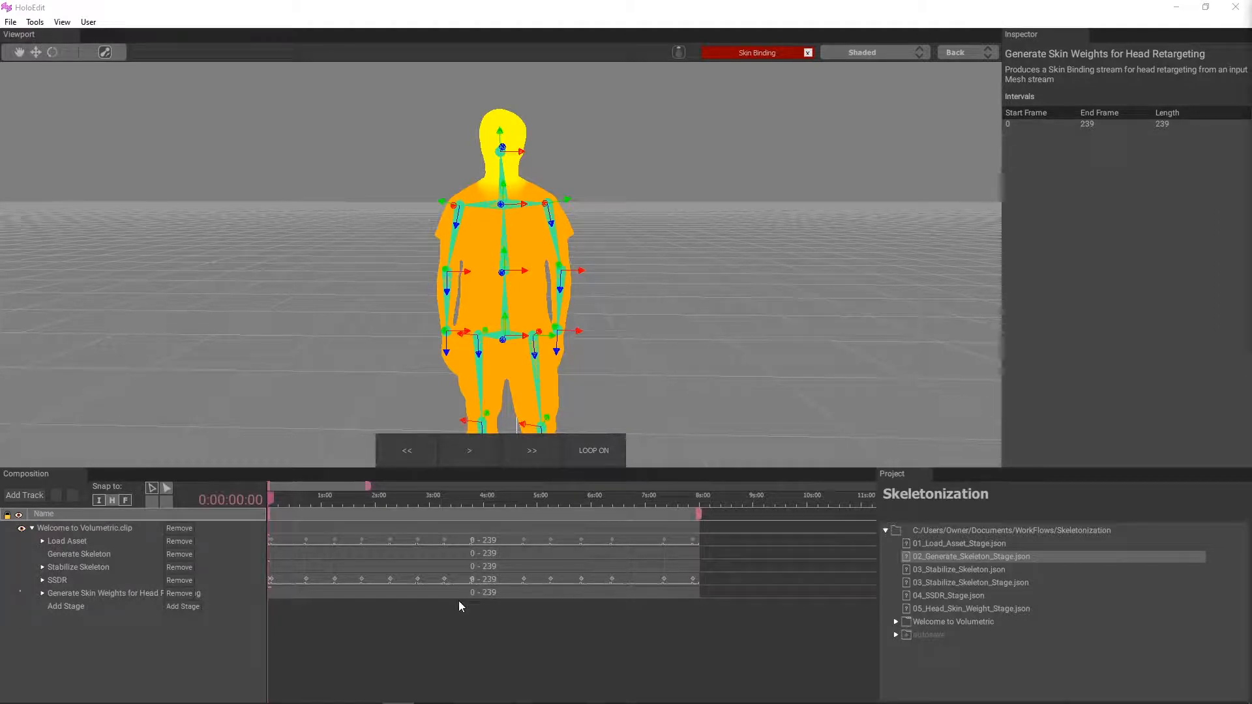
Step: Open Export Composition and set the output path to the WorkFlows folder
click(10, 22)
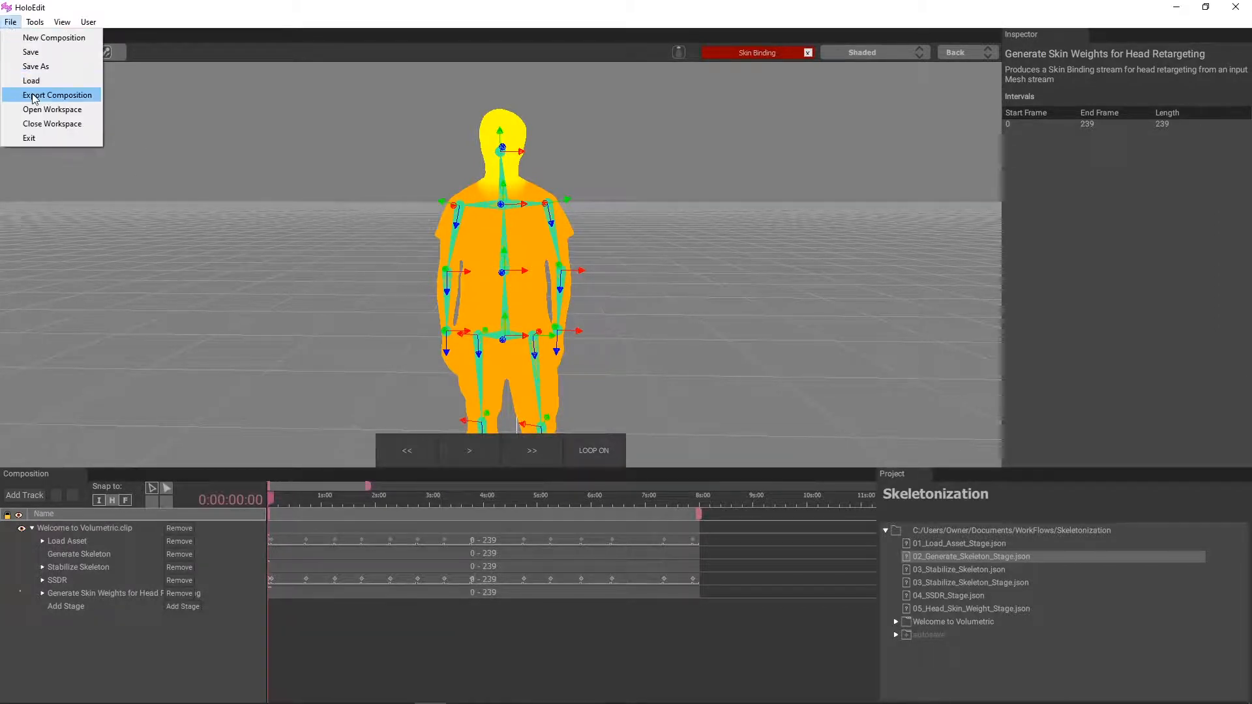
click(34, 96)
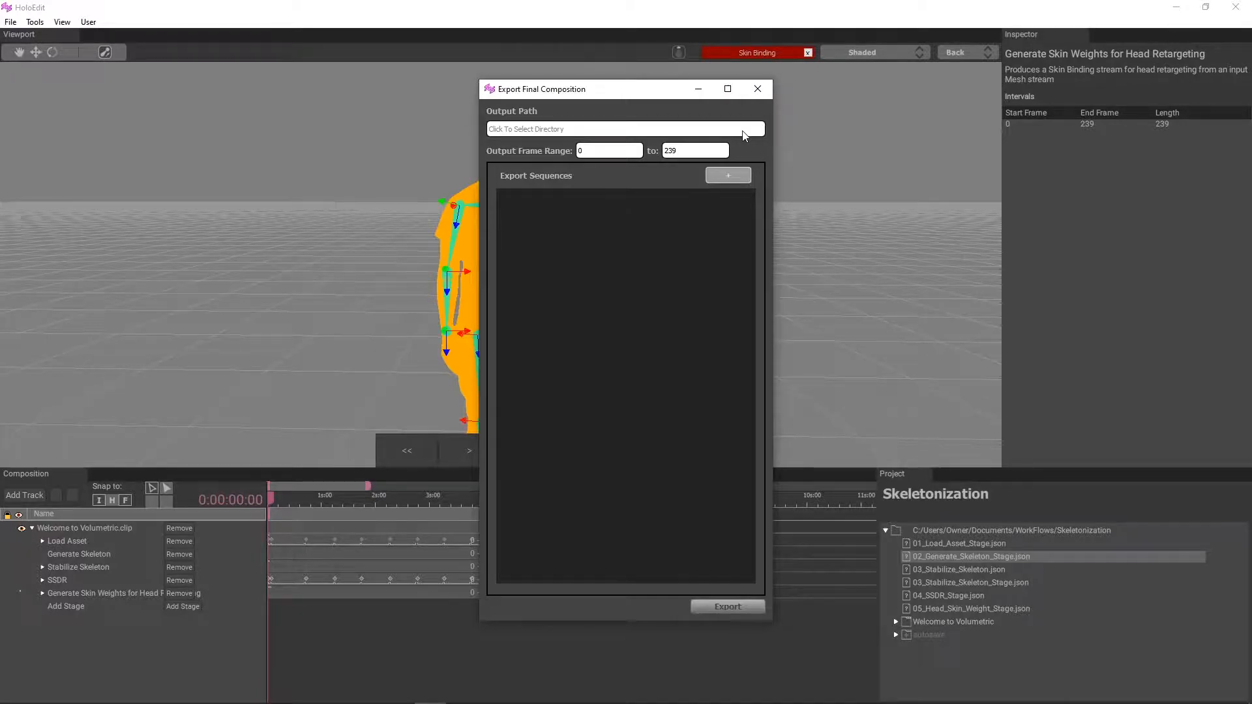
click(742, 130)
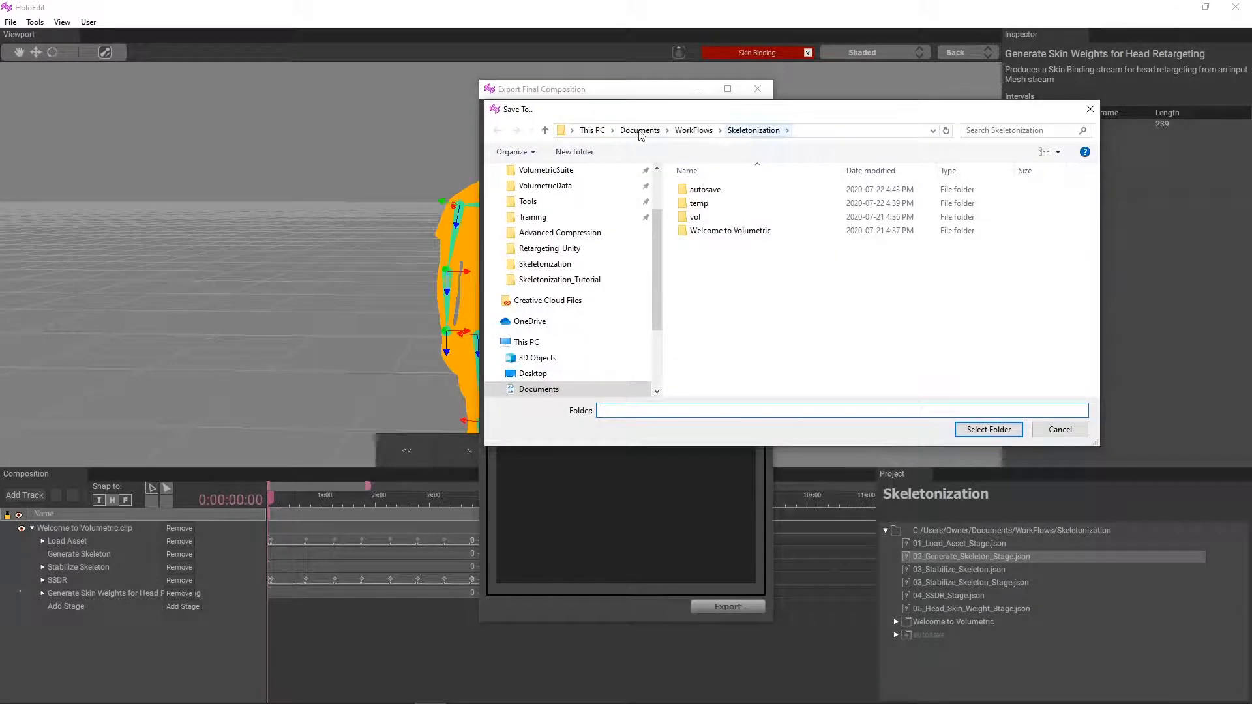
click(545, 129)
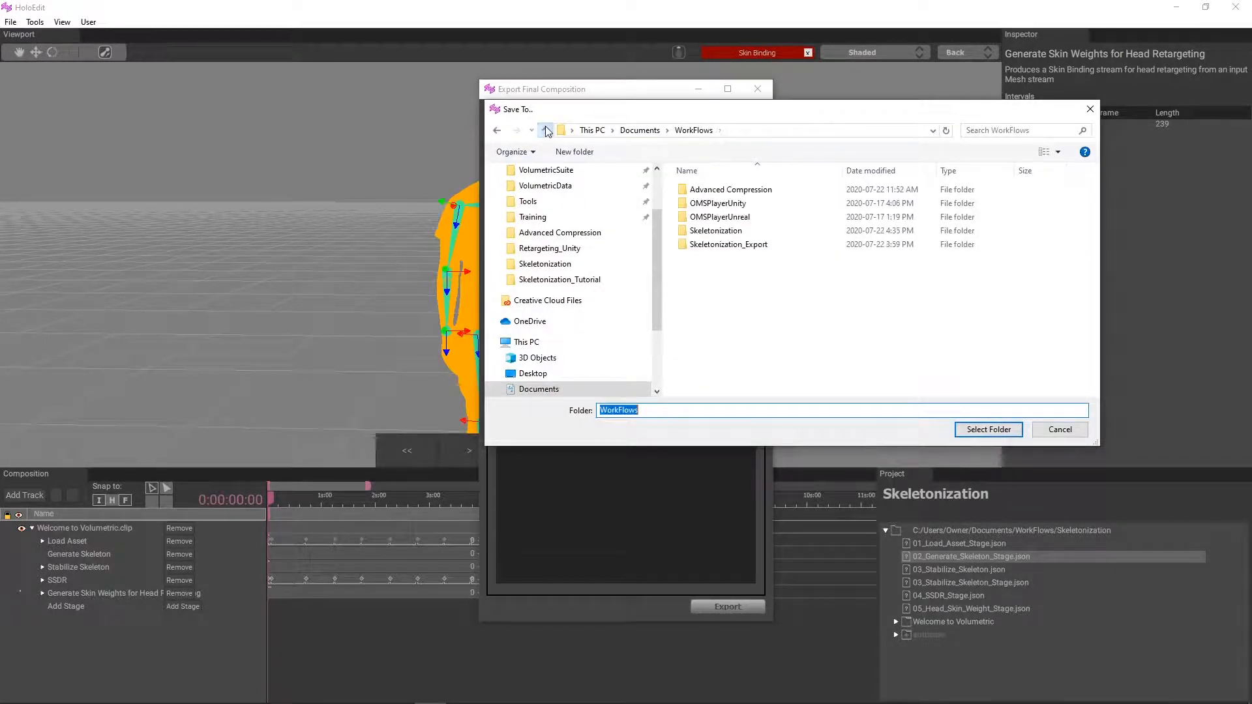
click(733, 245)
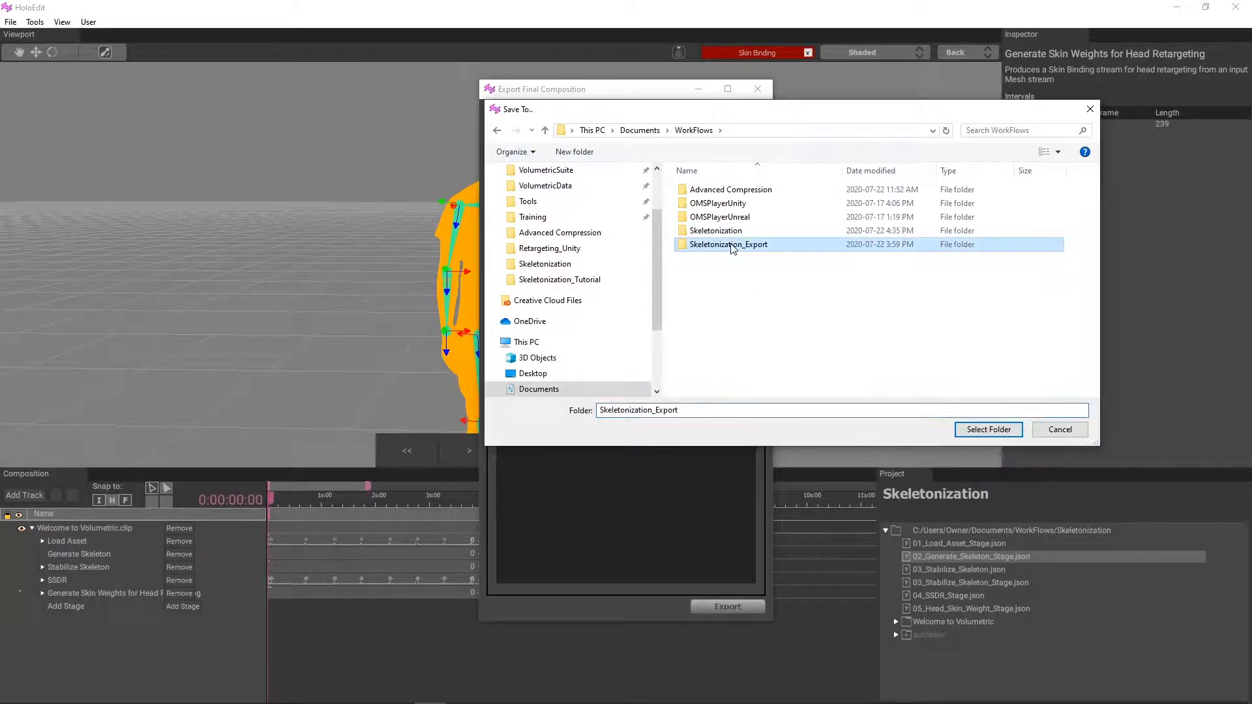
click(995, 433)
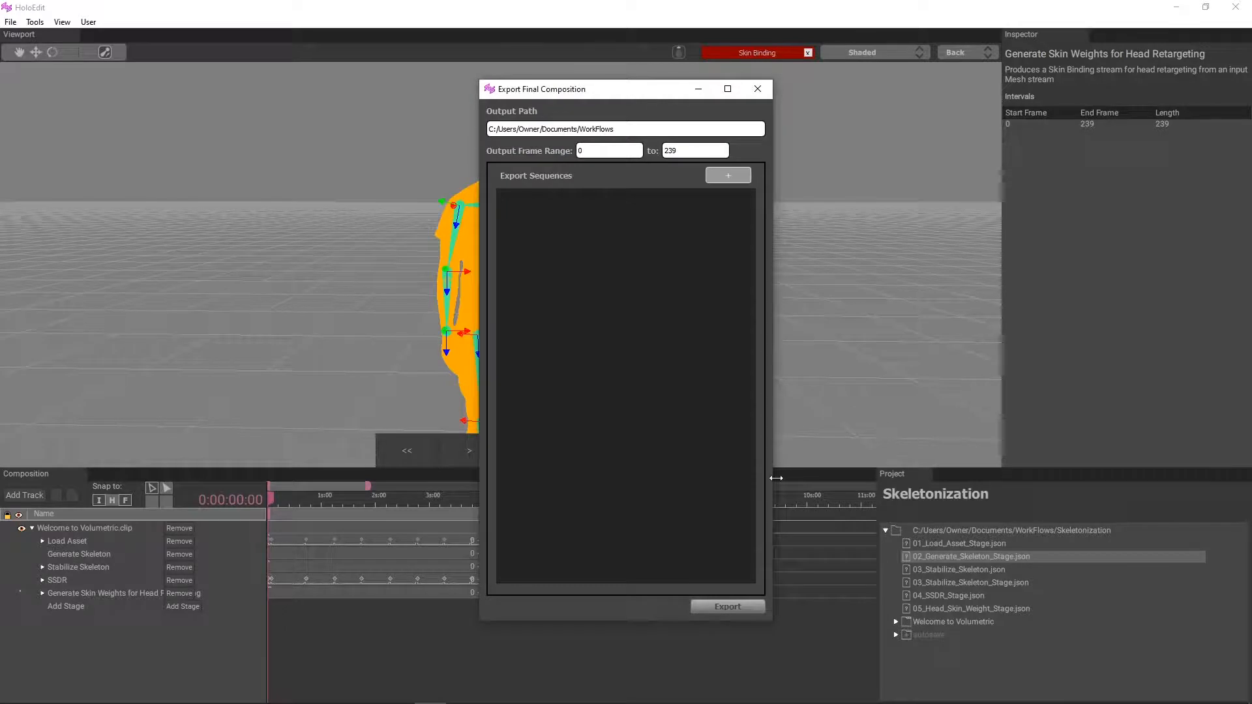
Step: Add an OMS export sequence named Training_Head_Retargeting
click(724, 178)
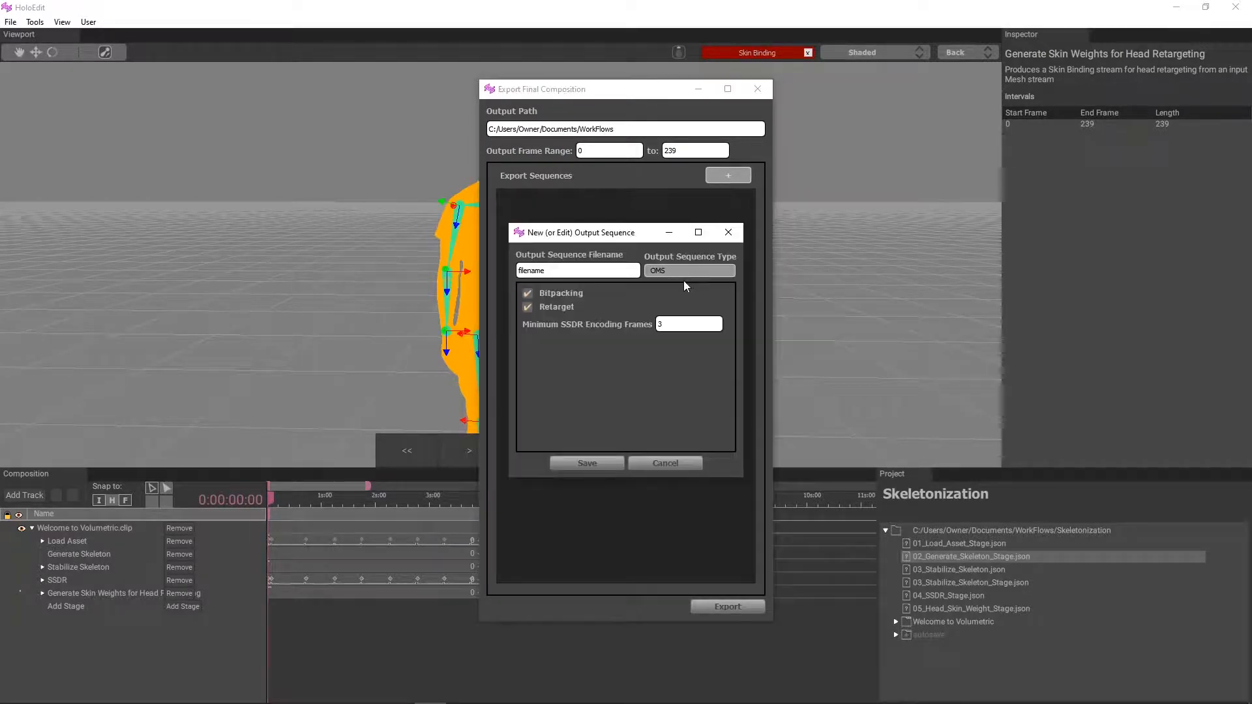
drag(633, 270, 389, 269)
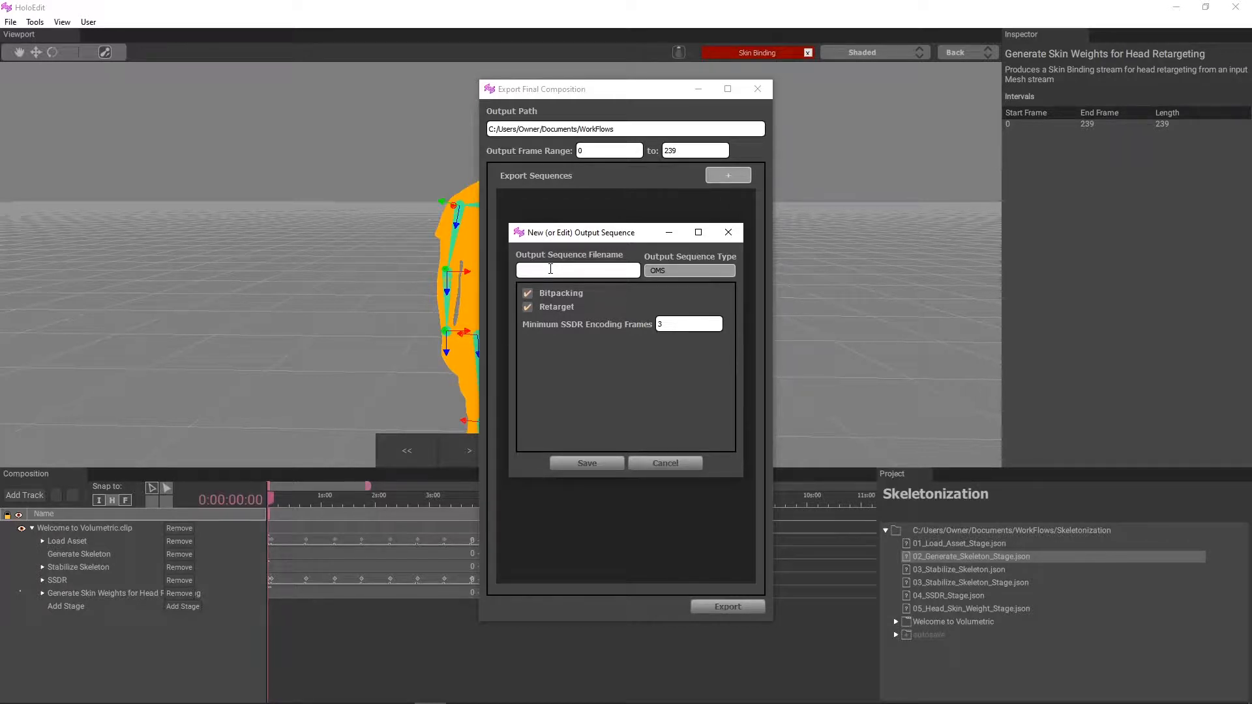
text(T)
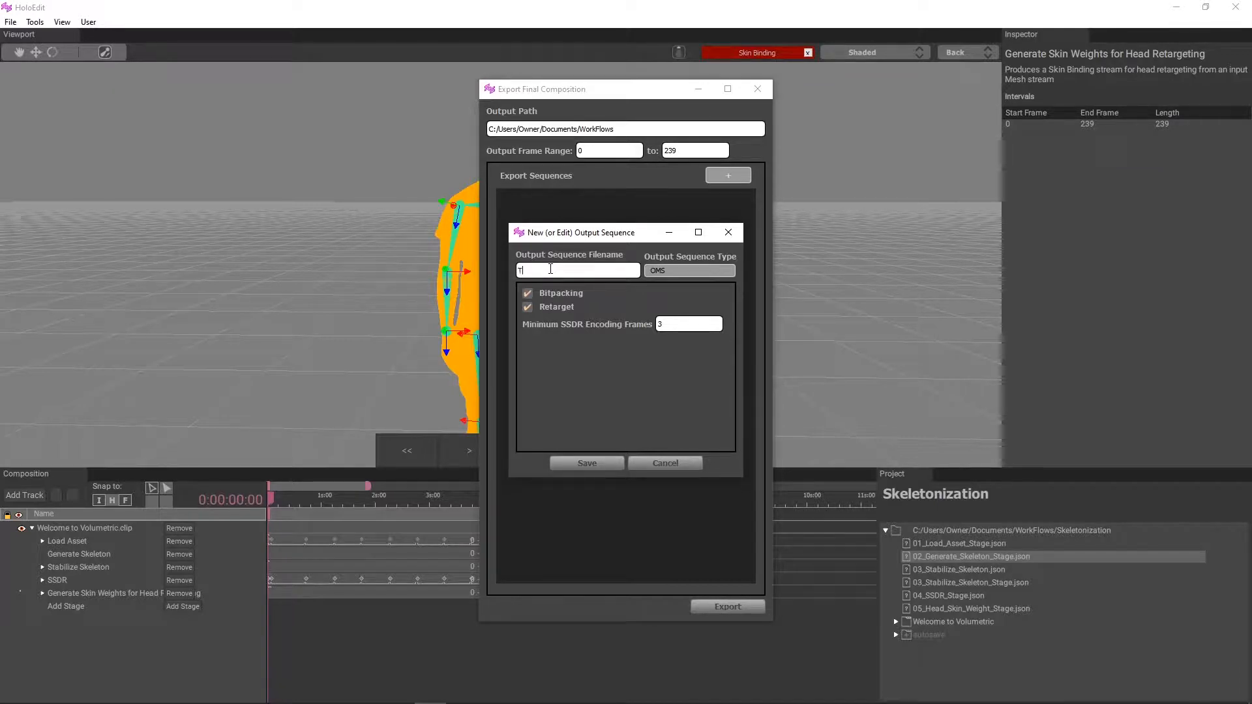
text(railning)
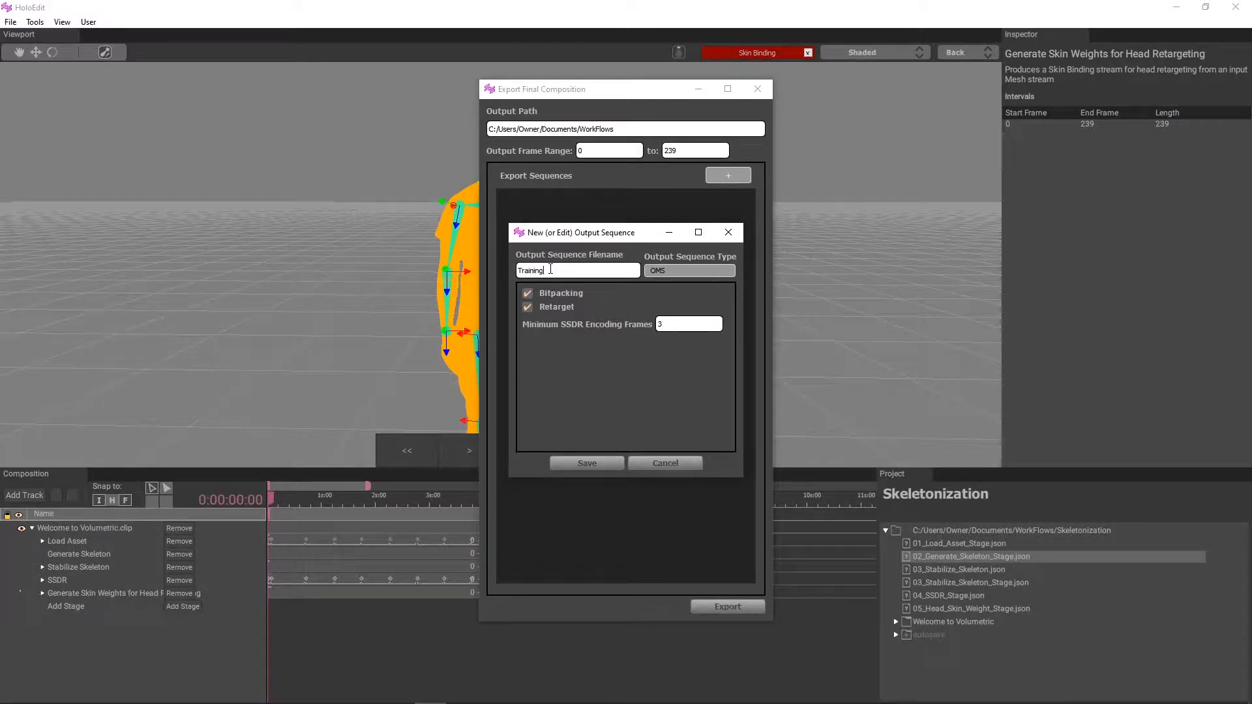
text(_Head_Retargeting)
key(ctrl+a)
click(601, 464)
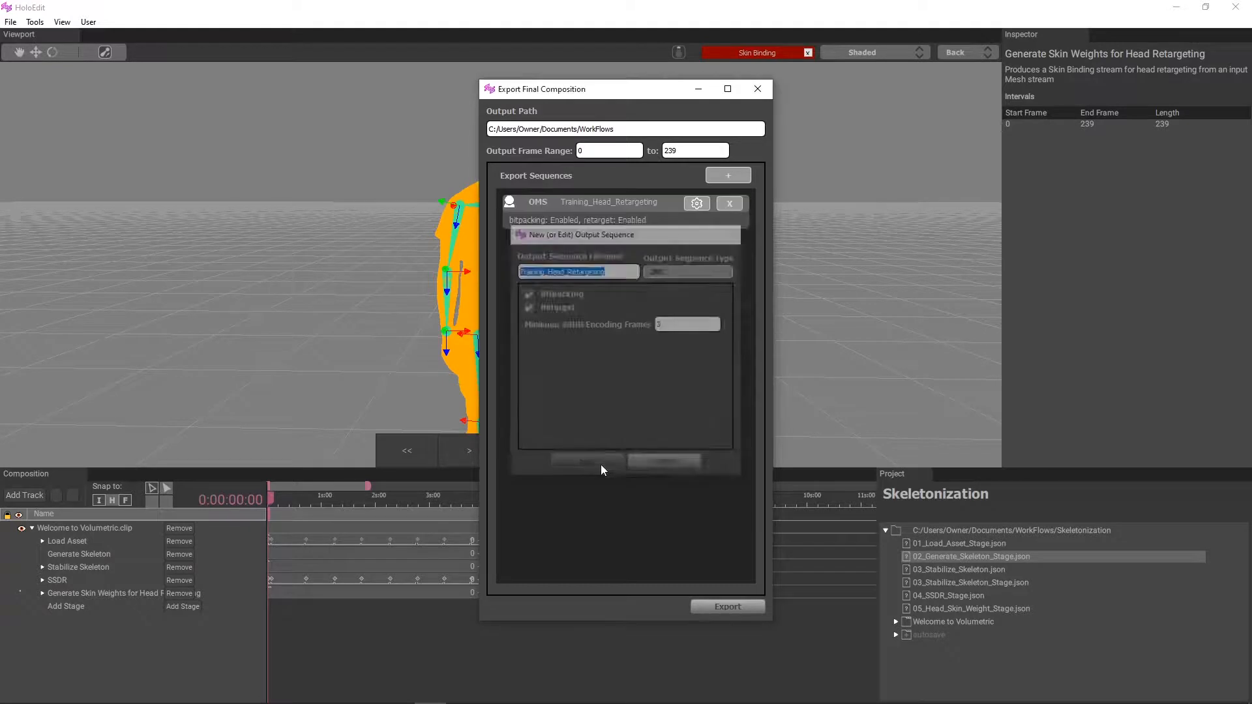
Step: Add an MP4 export sequence named Training_Head_Retargeting and export the composition
click(729, 173)
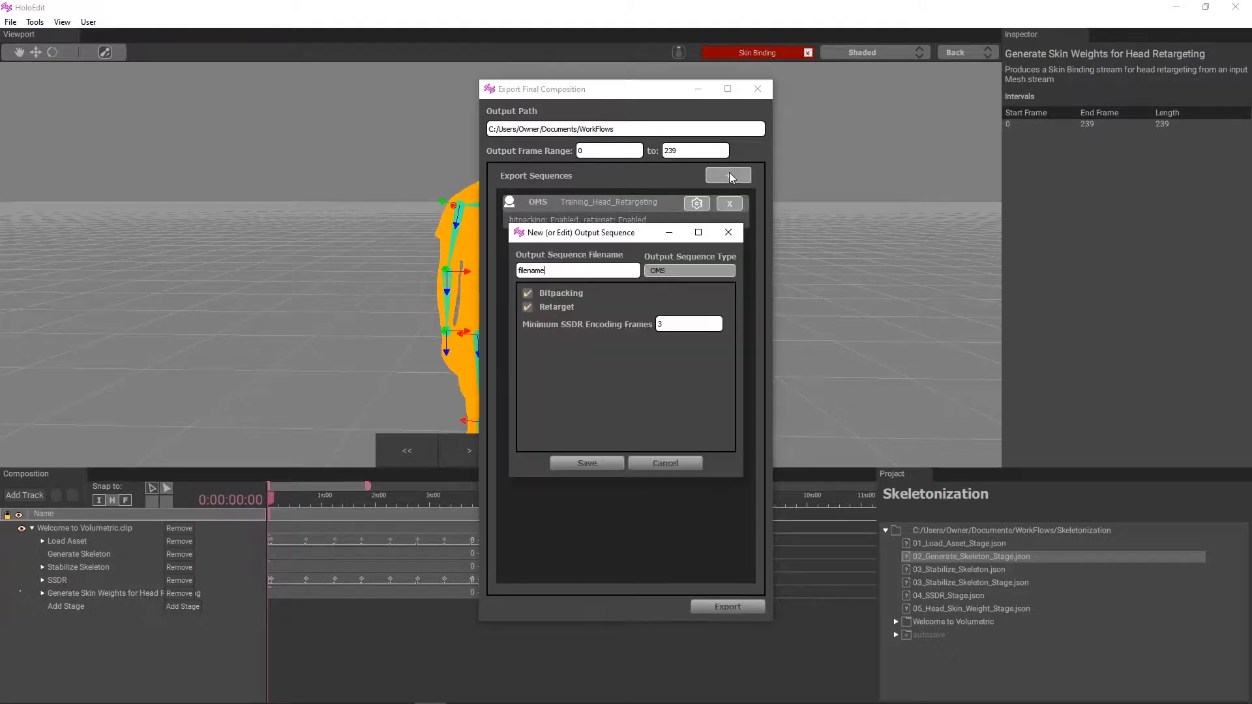
click(666, 271)
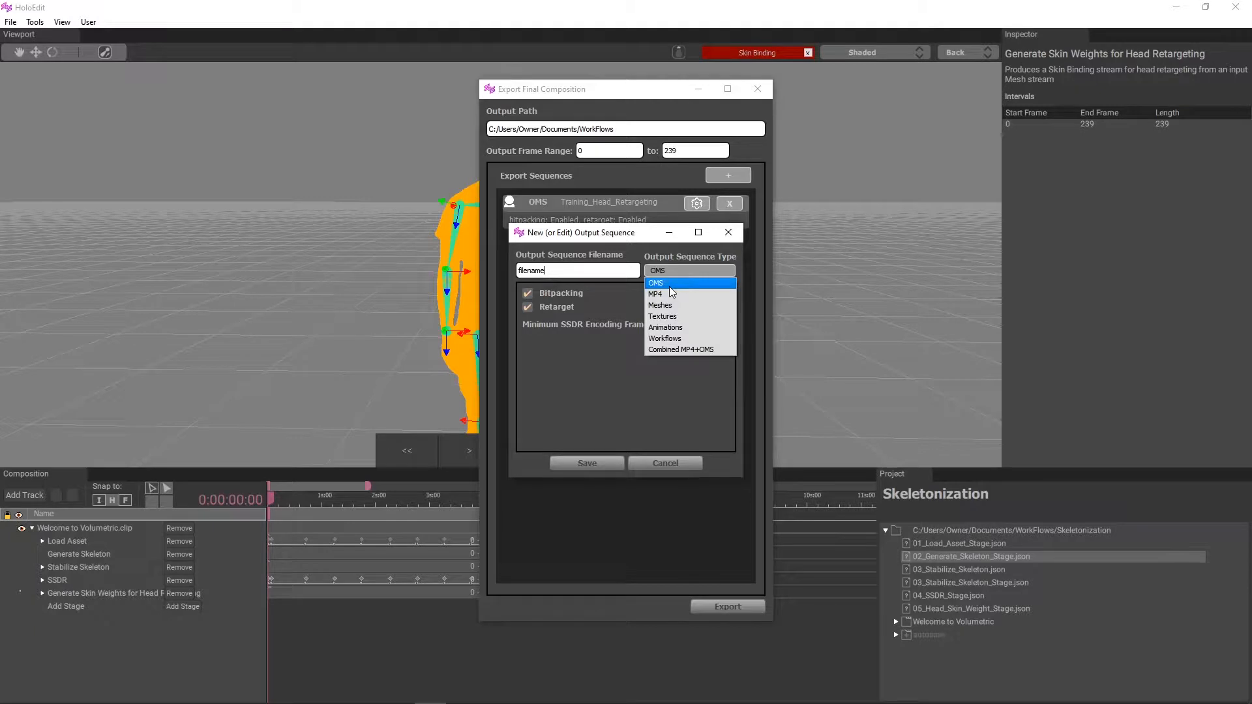
click(669, 298)
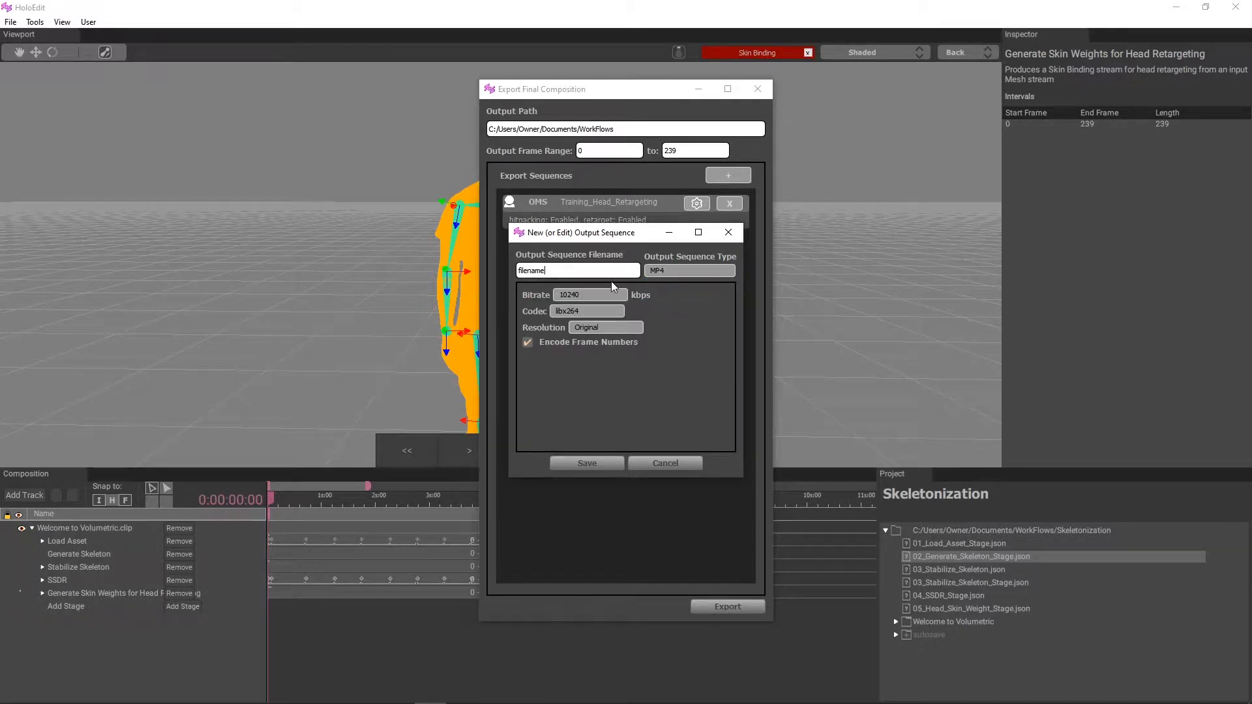
drag(609, 271, 429, 266)
click(605, 465)
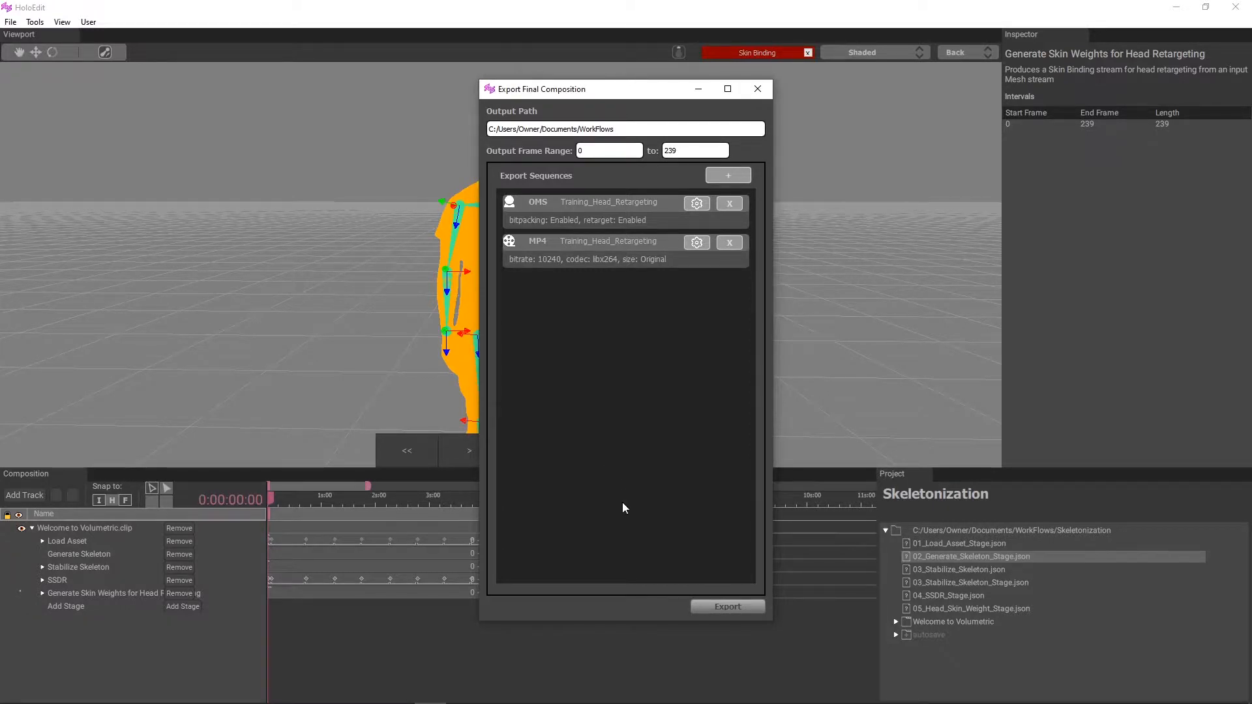
click(725, 607)
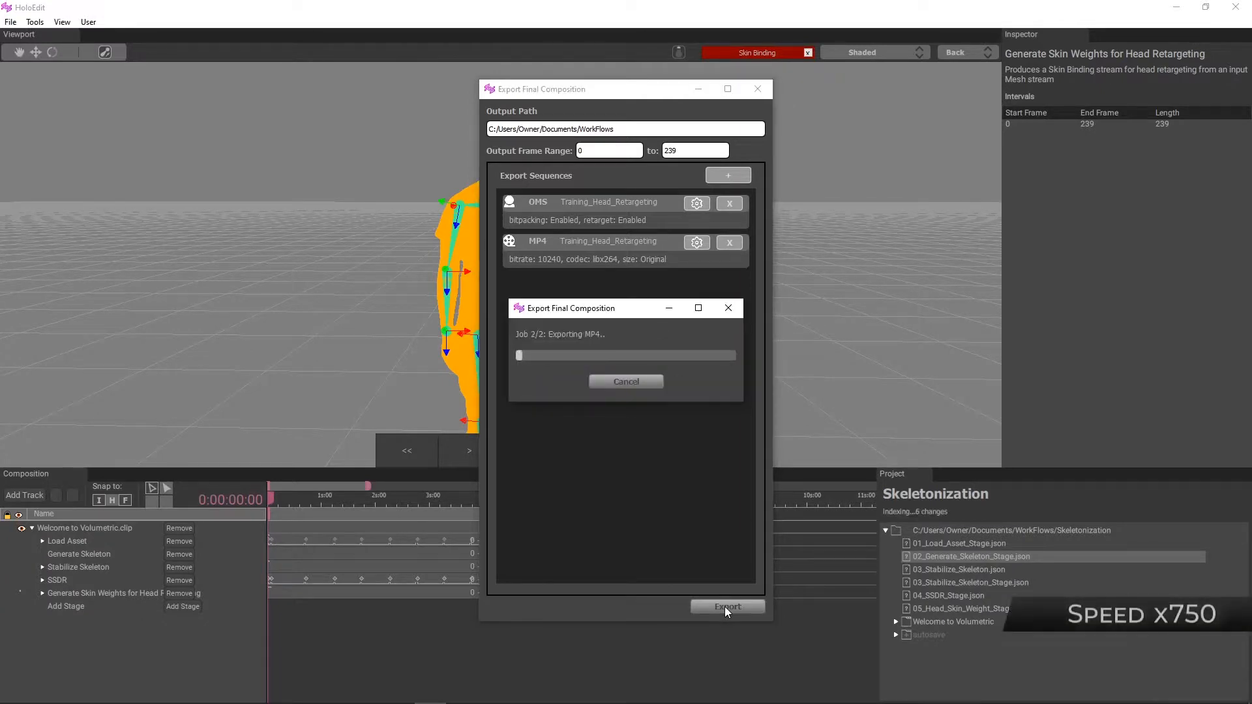